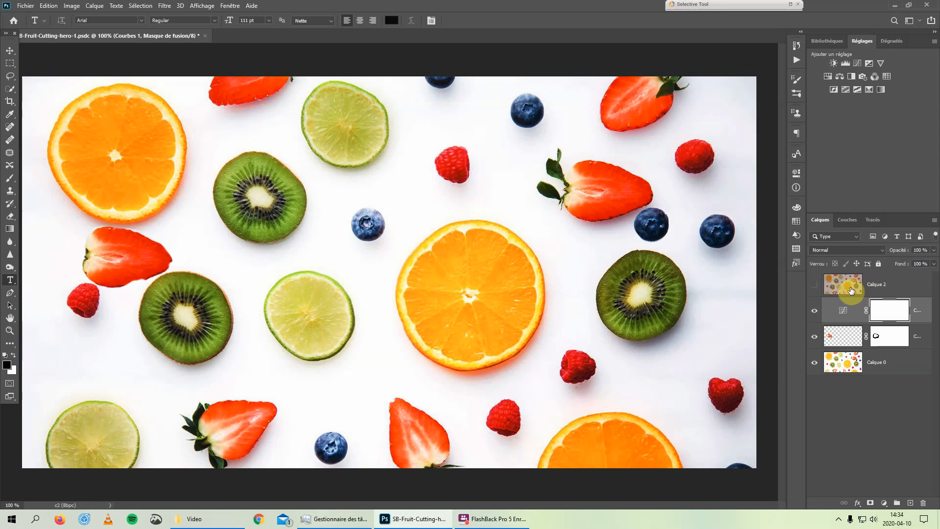
# Step: Compare the image with Calque 2 shown and hidden, and review the commands for merging and flattening layers
pyautogui.click(813, 287)
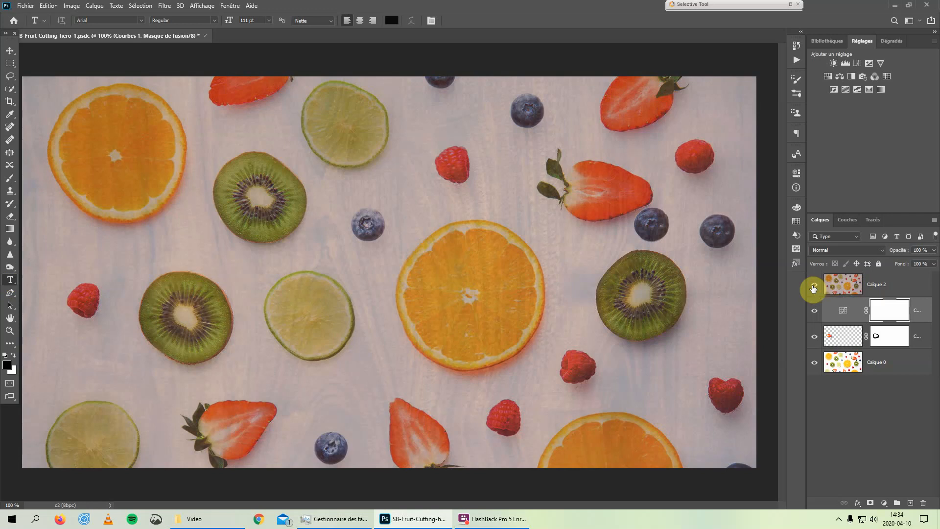
pyautogui.click(814, 287)
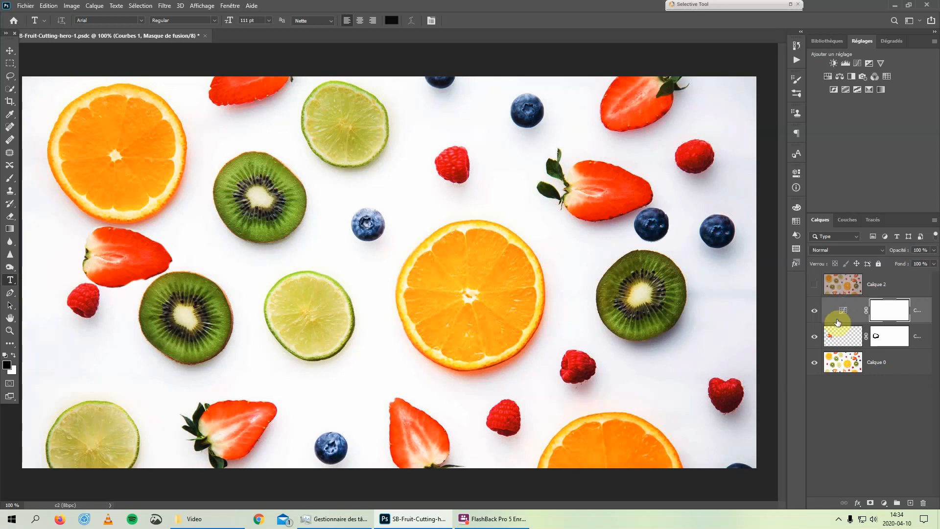
pyautogui.click(934, 221)
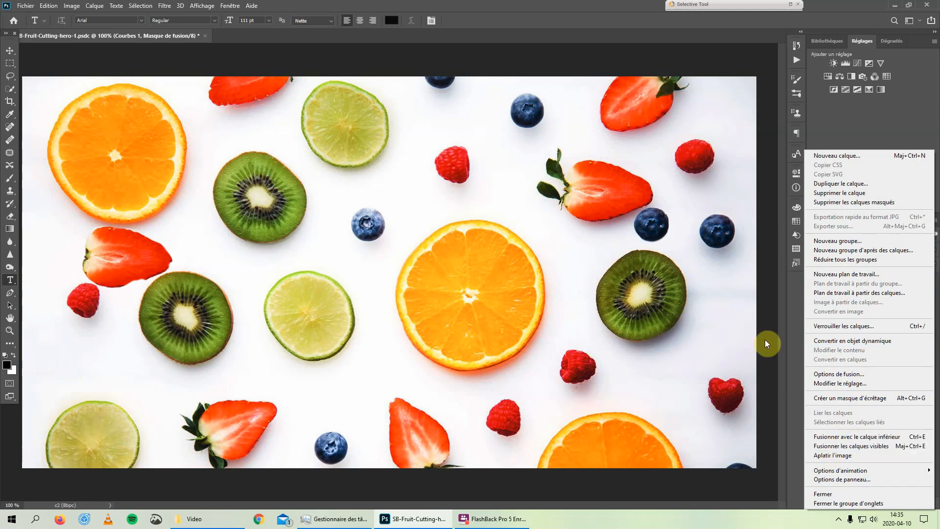
pyautogui.click(779, 318)
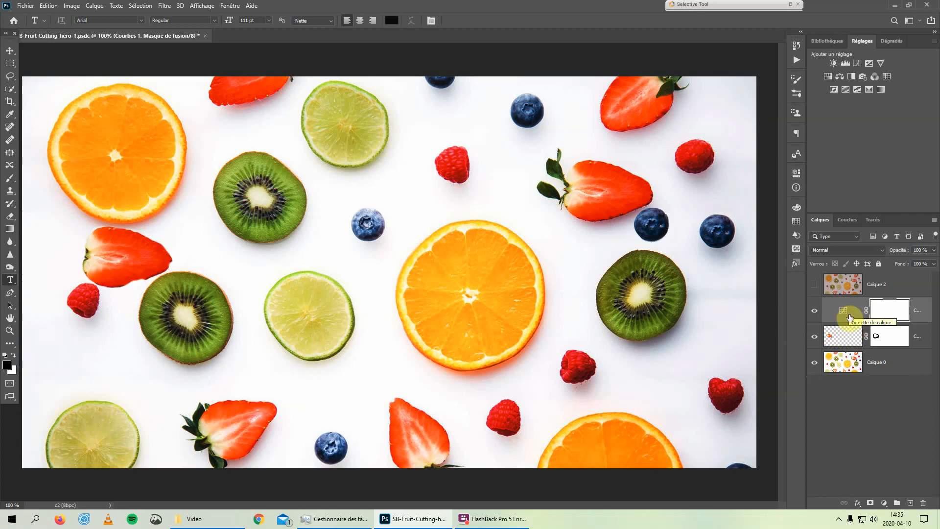
pyautogui.click(934, 219)
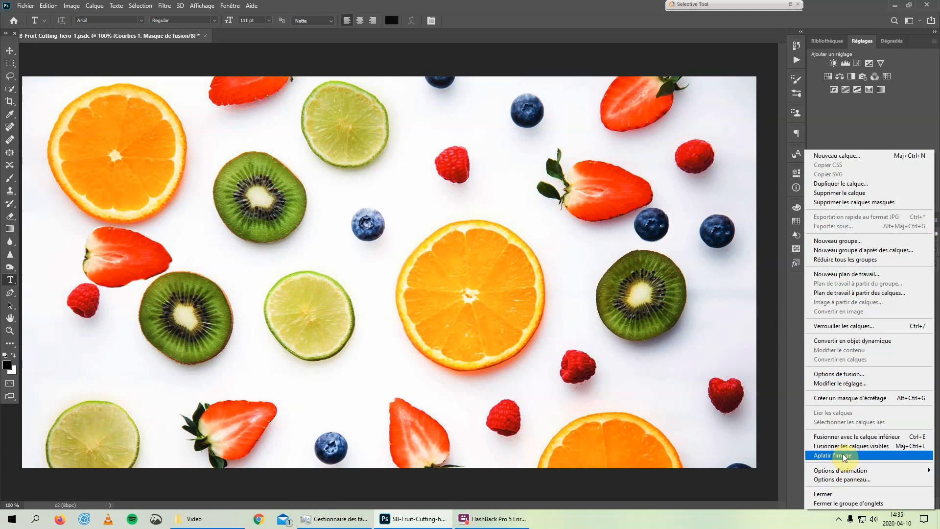
pyautogui.click(784, 356)
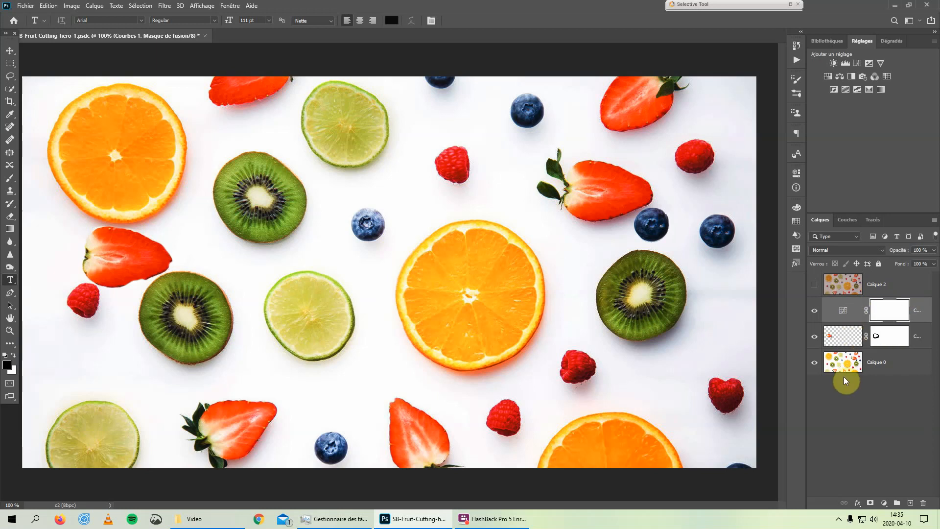
# Step: Stamp all visible layers into a new merged layer directly above the Curves adjustment layer
pyautogui.click(852, 312)
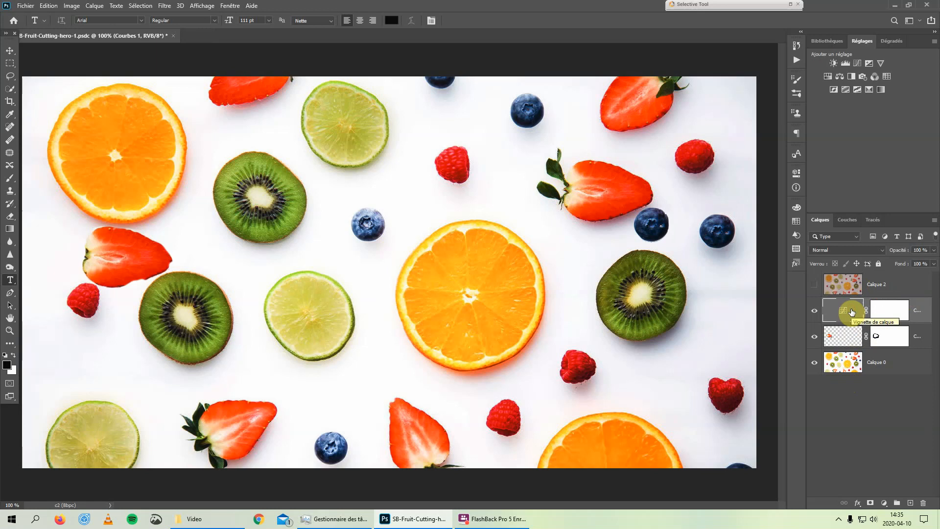
pyautogui.hotkey('ctrl', 's')
pyautogui.hotkey('ctrl', 'alt', 'shift', 'e')
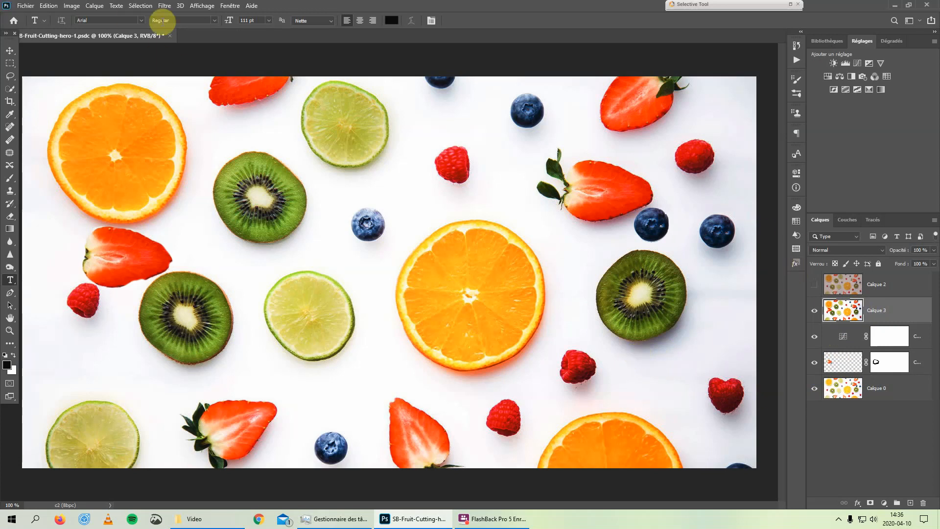
pyautogui.click(49, 6)
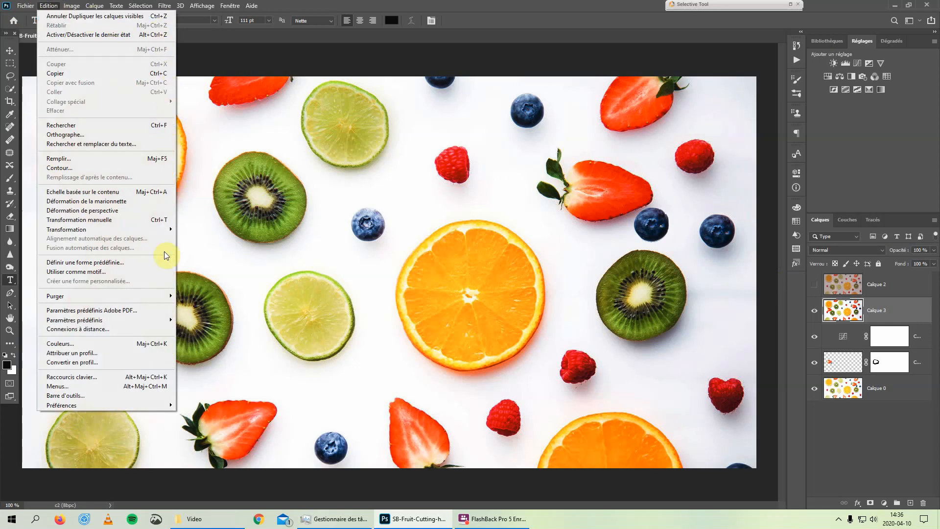
pyautogui.moveTo(141, 6)
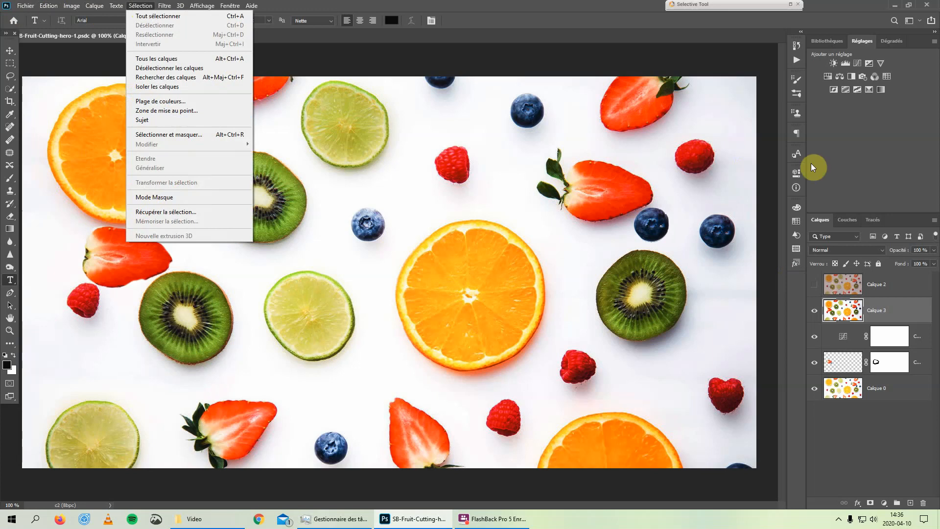
pyautogui.click(933, 220)
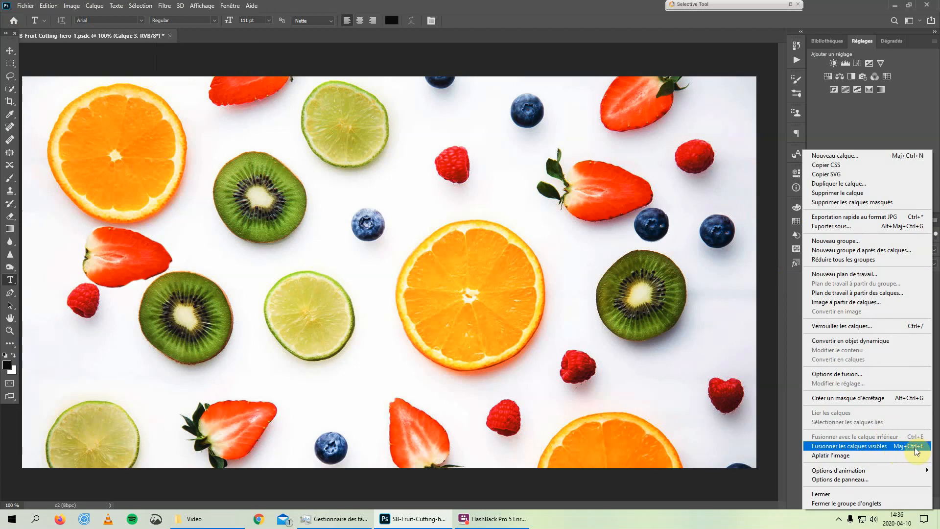
pyautogui.click(786, 372)
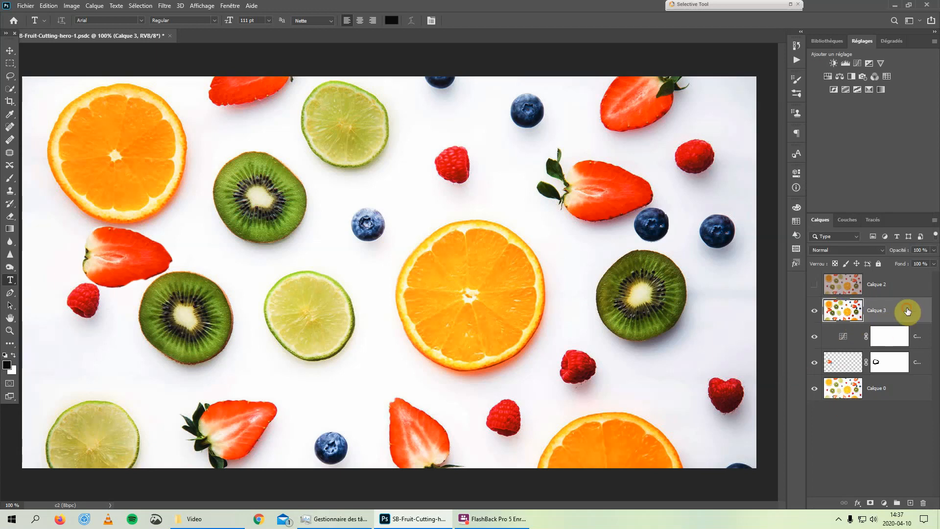
# Step: Delete the merged layer Calque 3, and make Calque 2 visible and active
pyautogui.moveTo(908, 313); pyautogui.dragTo(923, 503)
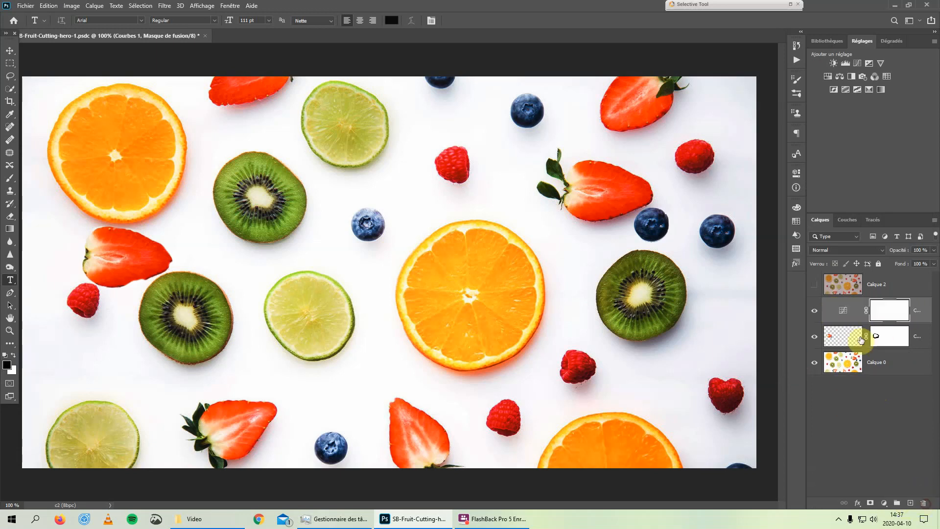
pyautogui.click(814, 285)
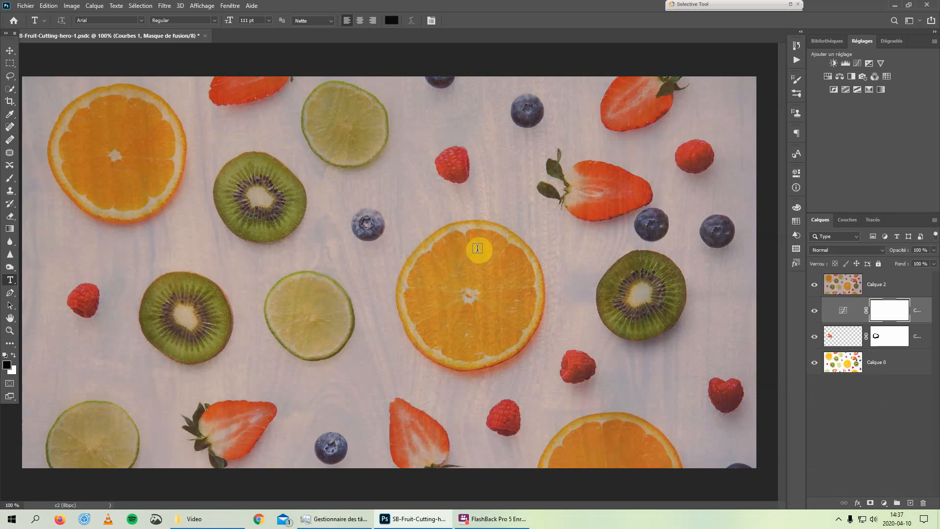
pyautogui.click(891, 286)
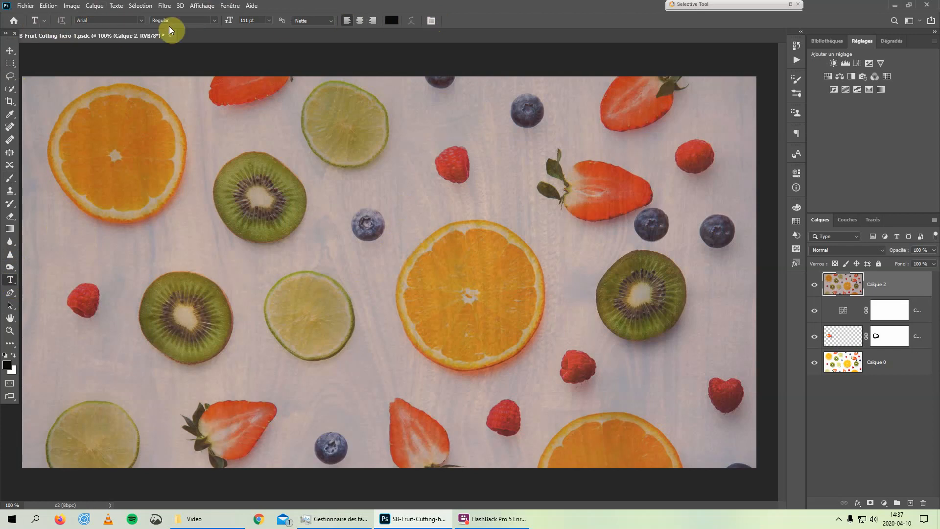
pyautogui.click(10, 116)
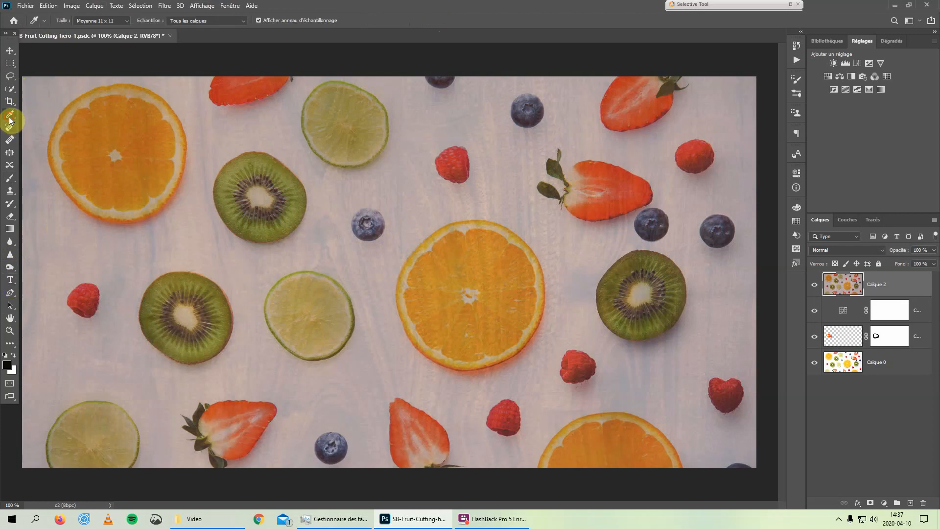
pyautogui.click(11, 128)
pyautogui.click(10, 153)
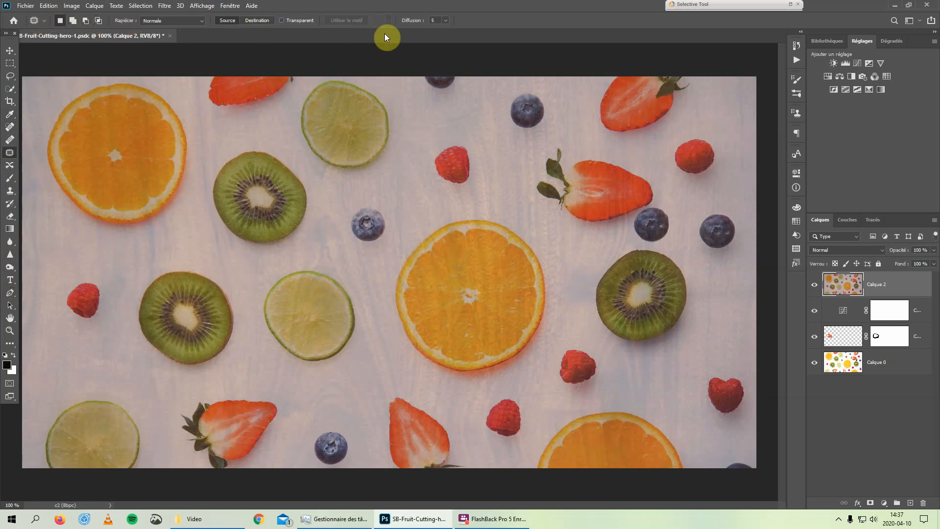
# Step: Set the font of the horizontal Type tool to Book Antiqua
pyautogui.click(10, 279)
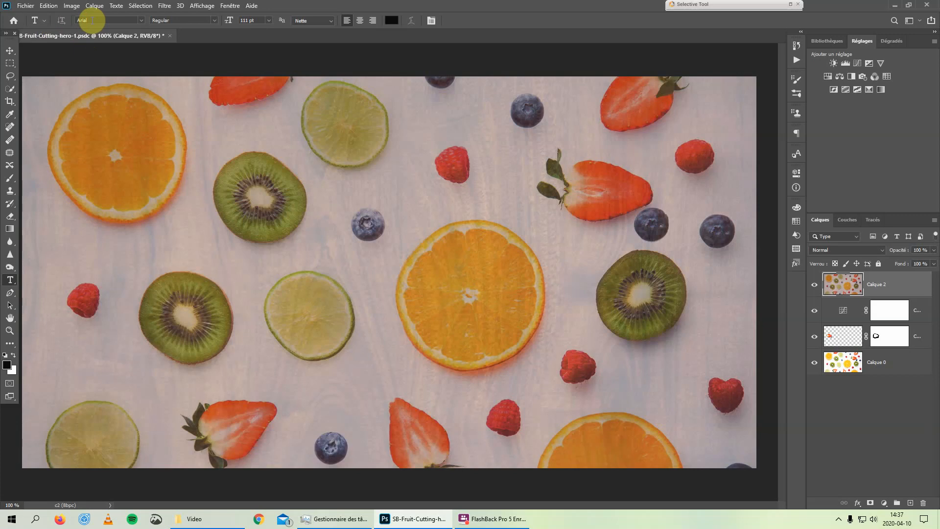
pyautogui.click(143, 20)
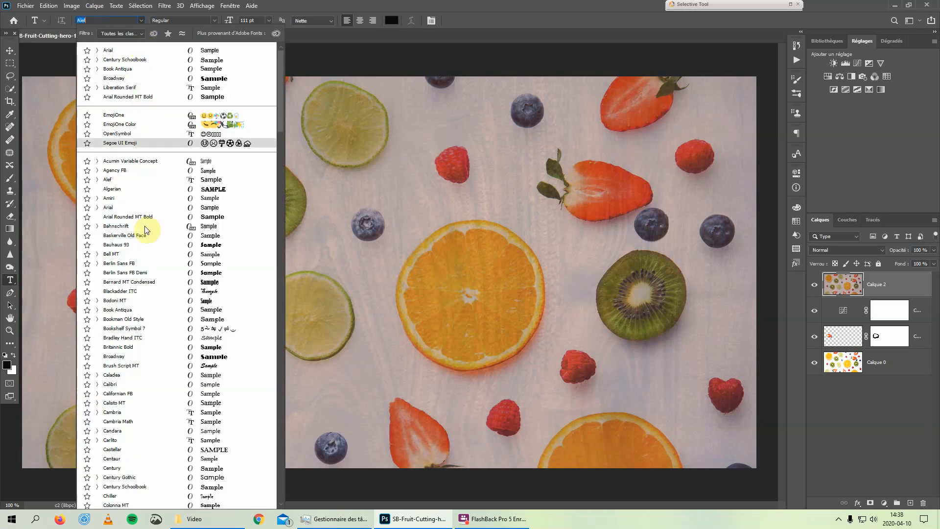
pyautogui.scroll(-10, 147, 381)
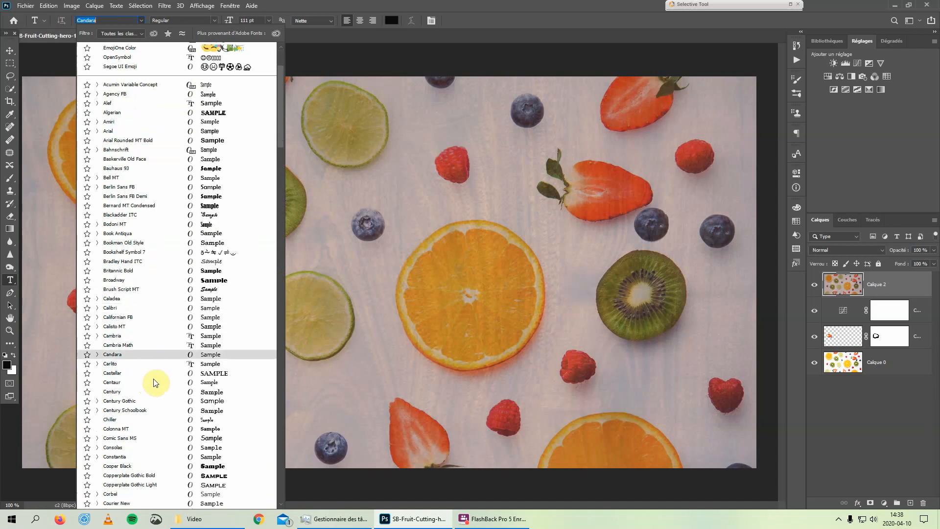
pyautogui.scroll(-2, 158, 382)
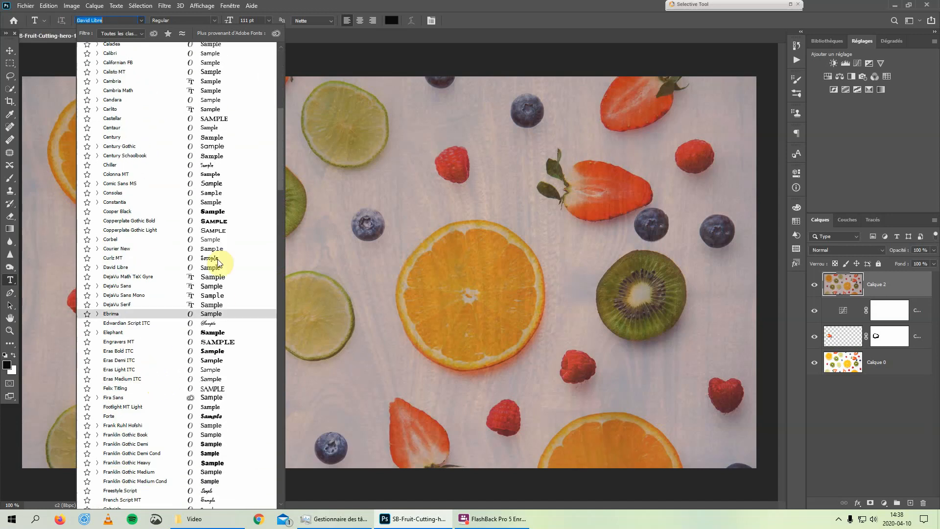
pyautogui.scroll(10, 191, 269)
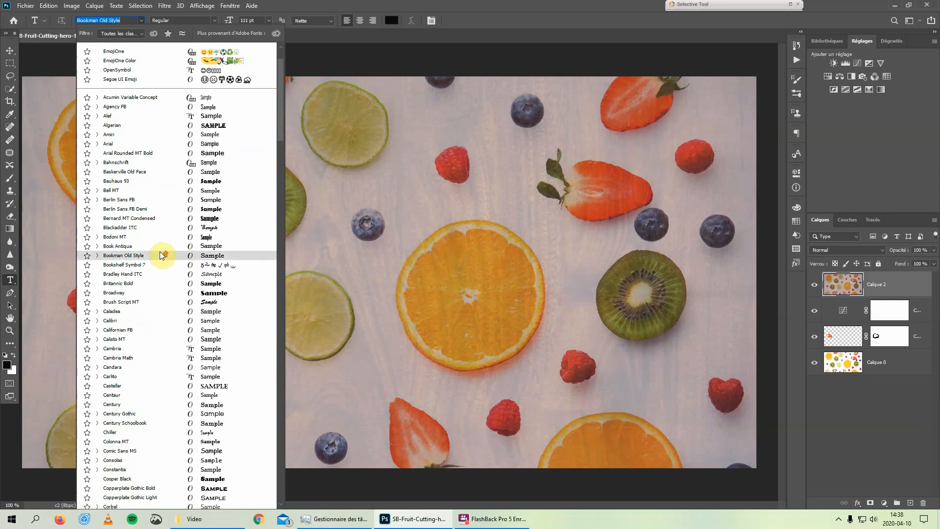
pyautogui.scroll(1, 161, 254)
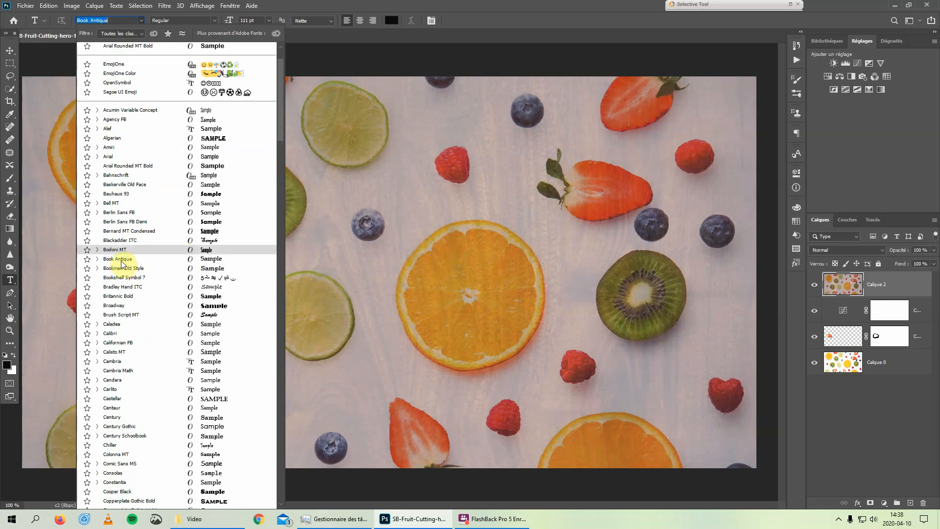
pyautogui.click(118, 259)
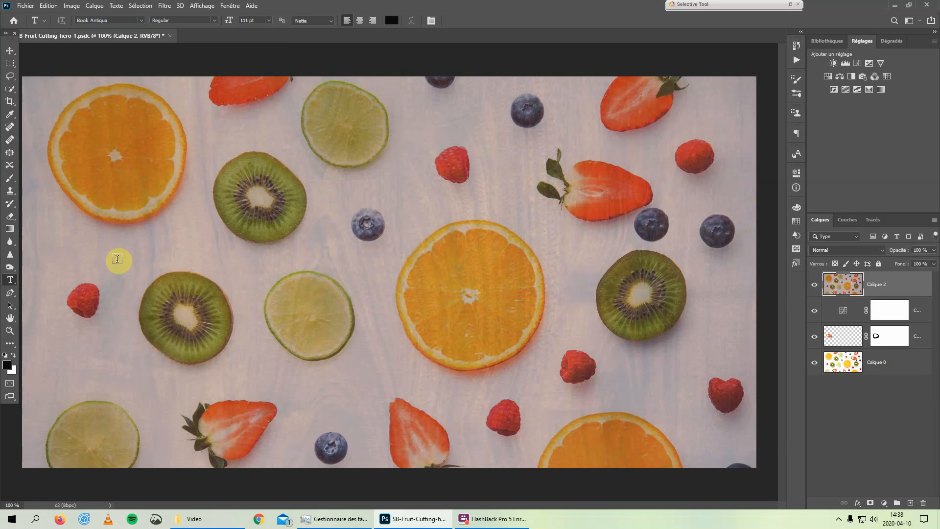
# Step: Review the font style and size choices for the Type tool, keeping the text left-aligned
pyautogui.click(214, 20)
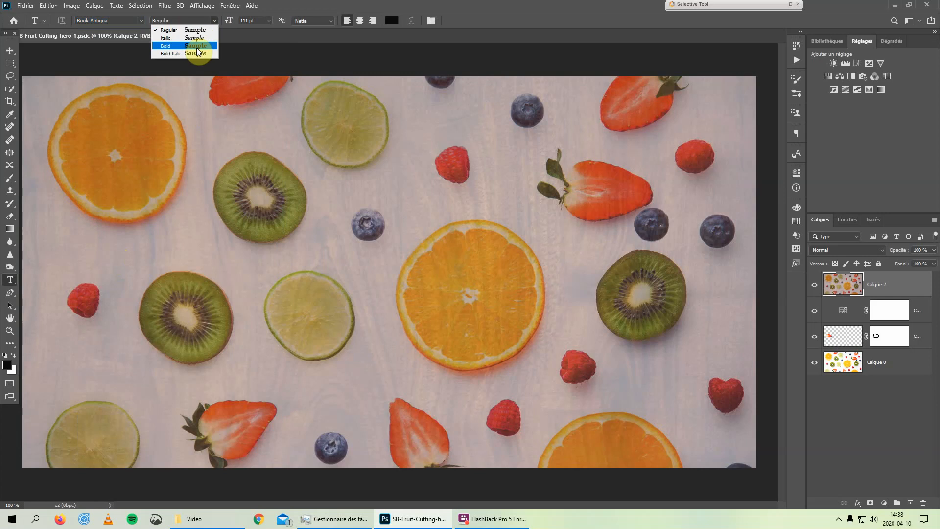
pyautogui.click(200, 20)
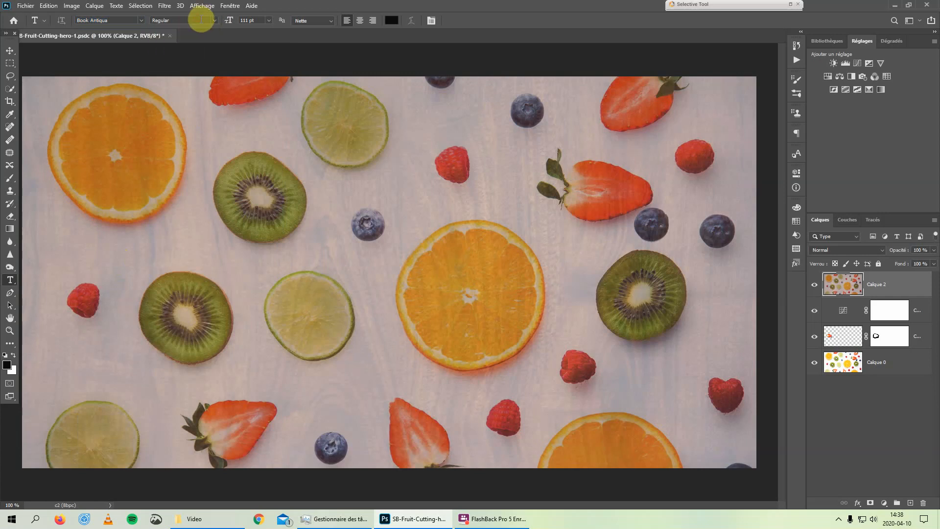
pyautogui.click(269, 20)
pyautogui.click(260, 20)
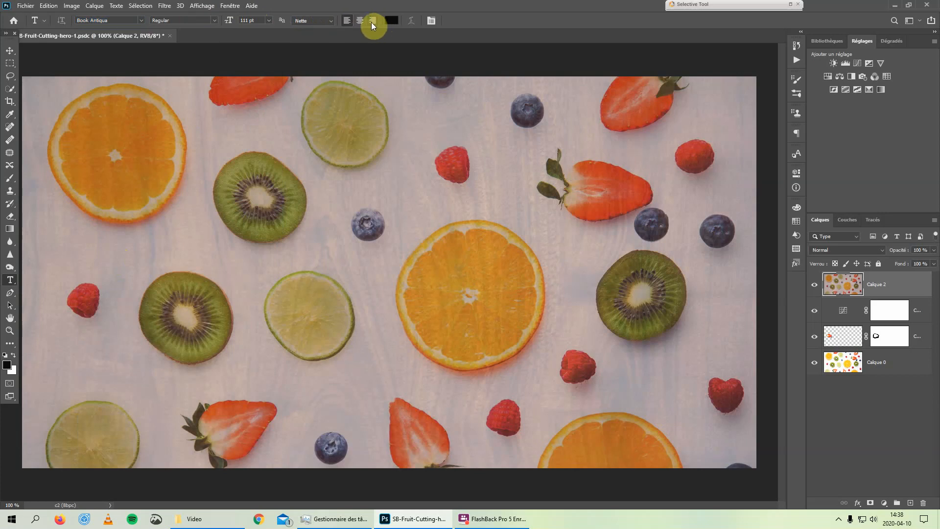
pyautogui.click(347, 20)
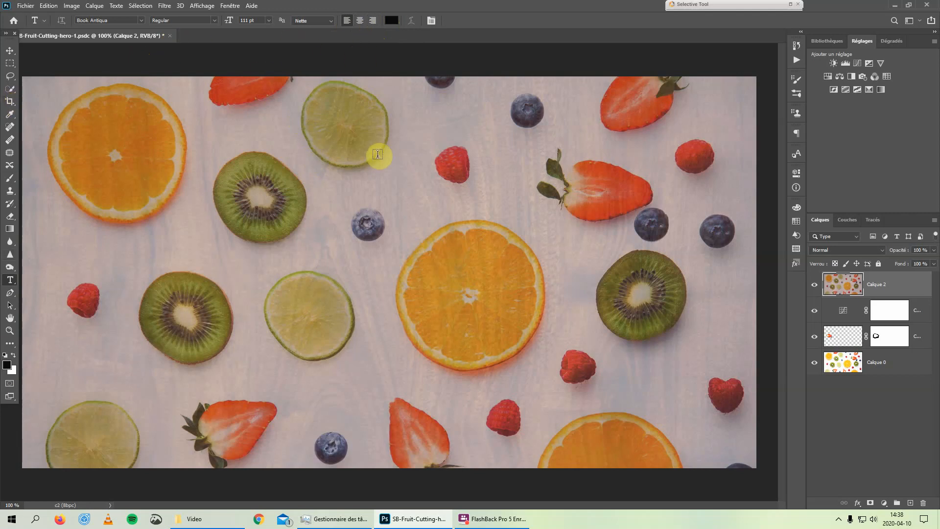
# Step: Add the text "Fruits" near the image centre and move it down to the lower edge of the large central orange slice
pyautogui.click(380, 264)
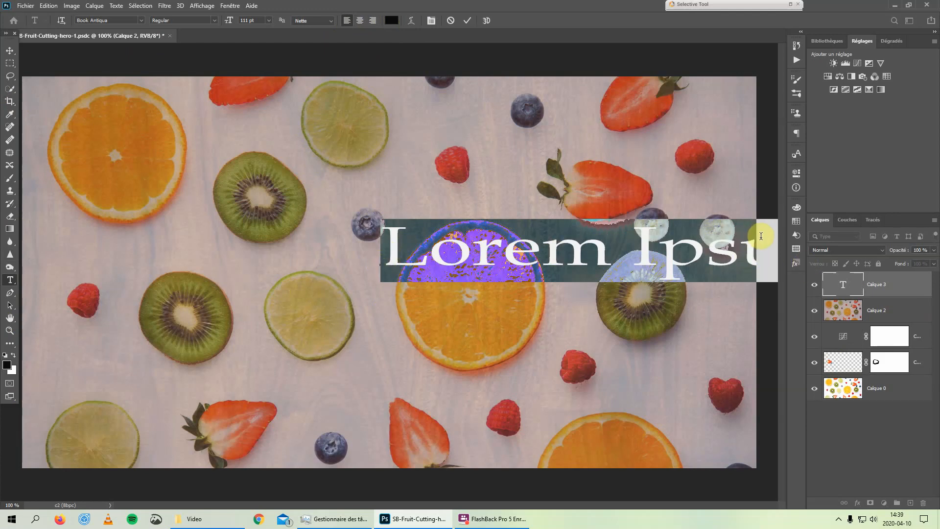
pyautogui.write('Fr')
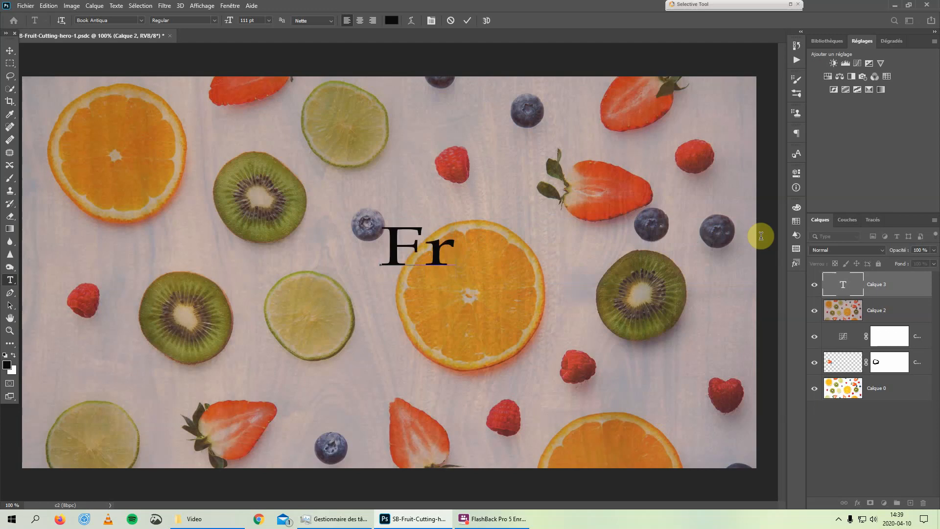
pyautogui.write('uits')
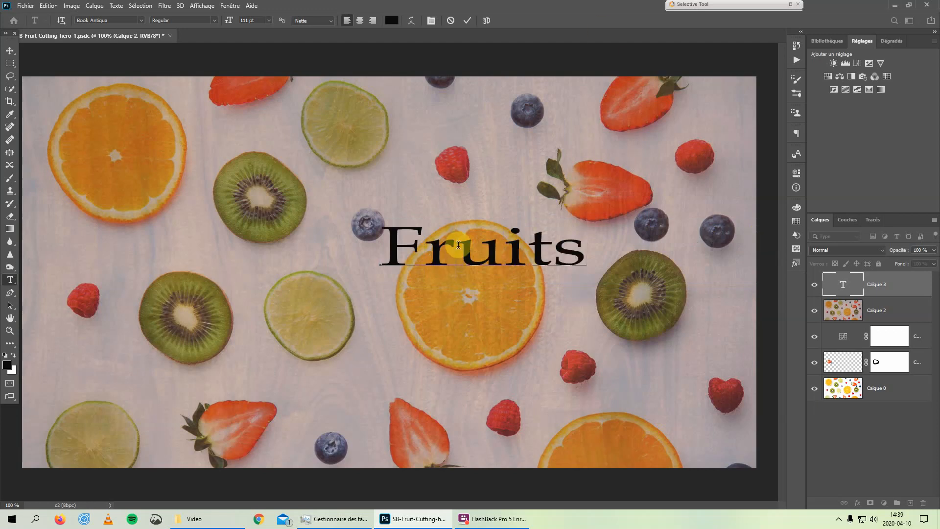
pyautogui.click(10, 51)
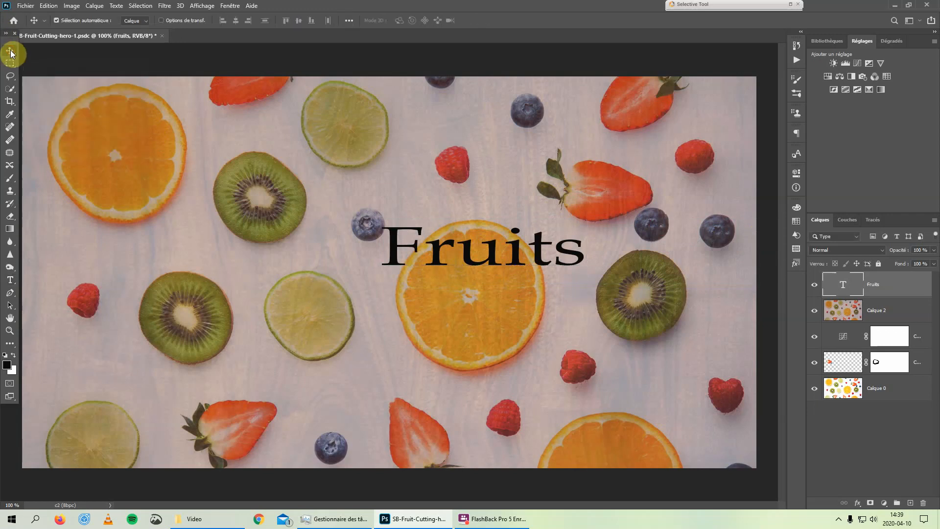
pyautogui.moveTo(475, 252); pyautogui.dragTo(475, 380)
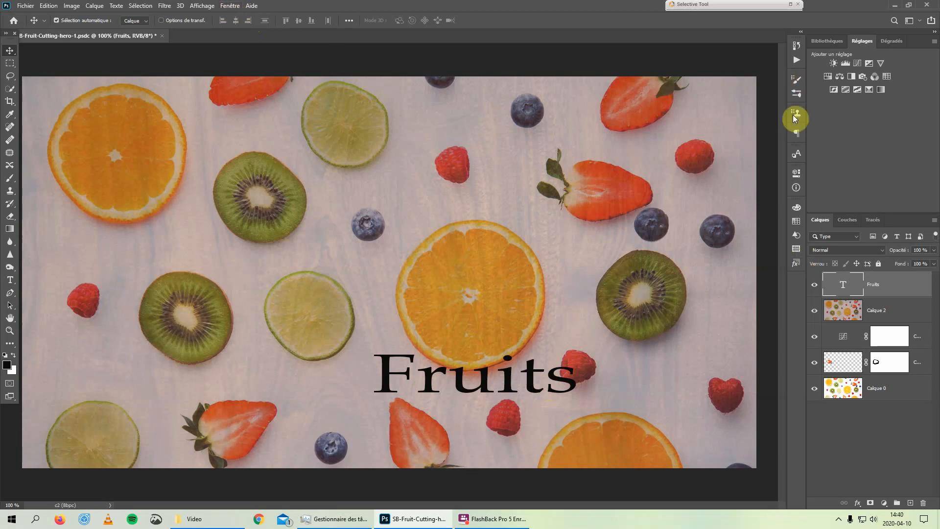
# Step: Show the properties of the Fruits text layer
pyautogui.click(239, 8)
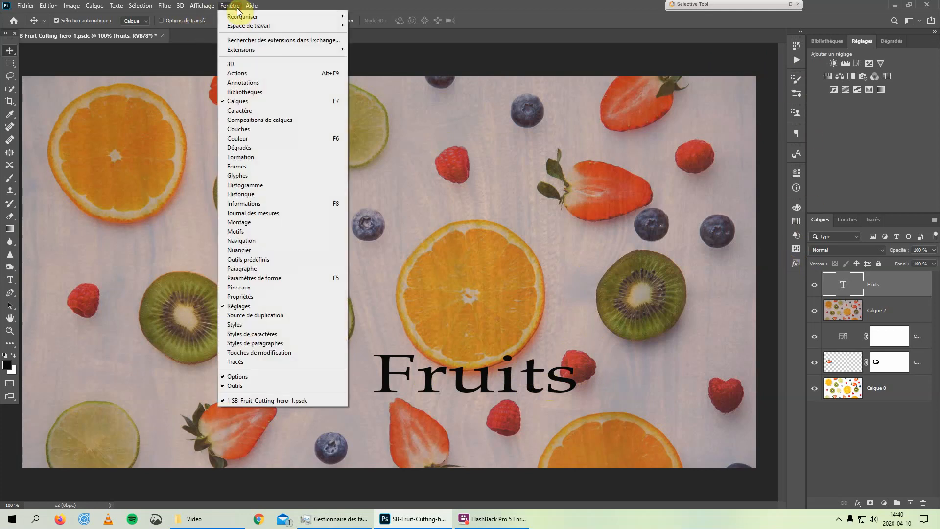
pyautogui.click(266, 300)
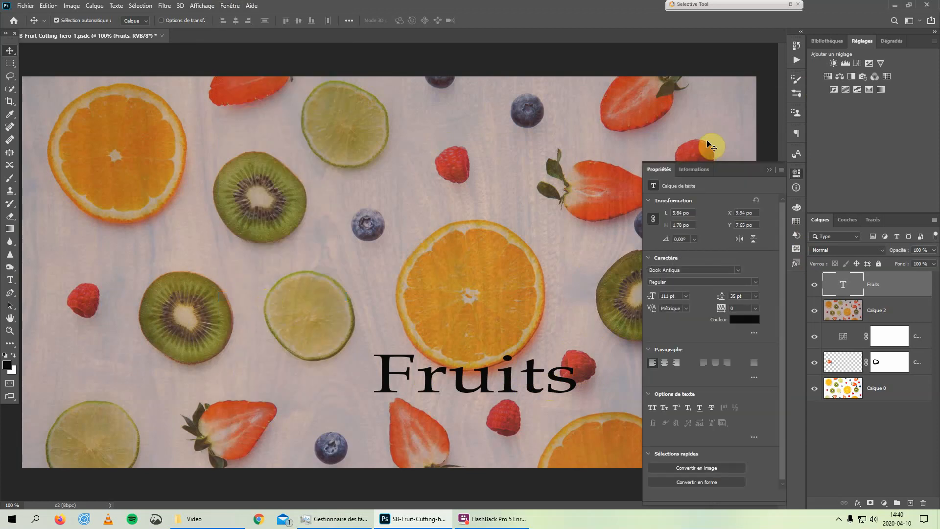
# Step: Move the Fruits text up so it spans from the upper kiwi to just above the large central orange slice
pyautogui.click(697, 168)
pyautogui.click(664, 169)
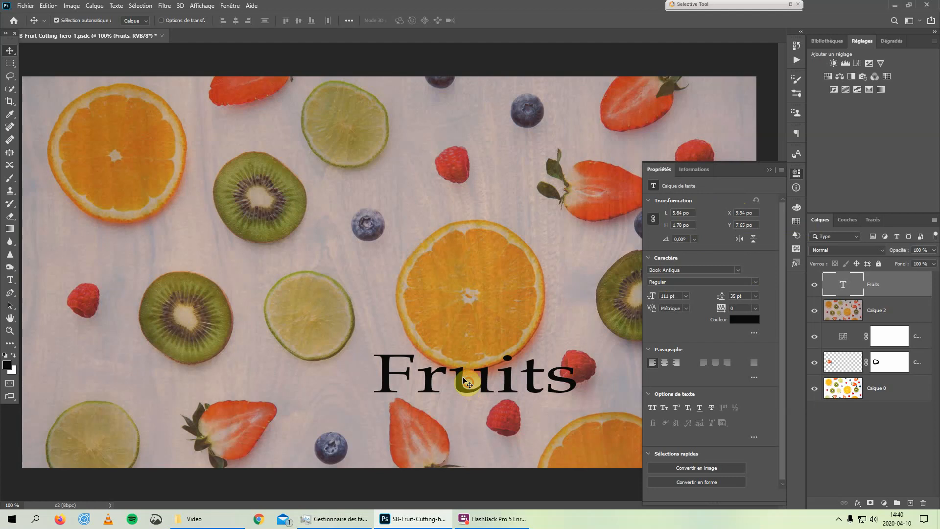
pyautogui.moveTo(470, 384); pyautogui.dragTo(389, 212)
pyautogui.moveTo(386, 213); pyautogui.dragTo(391, 214)
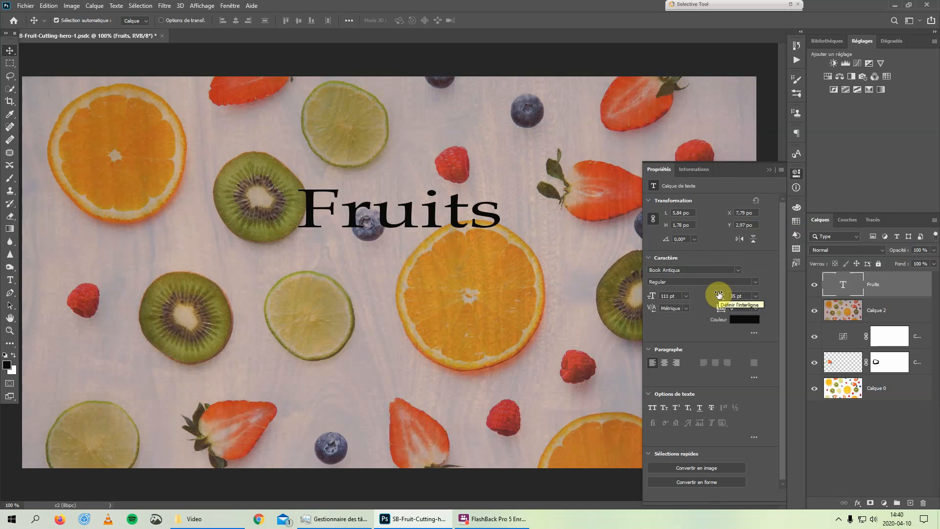
# Step: Try Baskerville Old Face on the Fruits text, and settle on Arial after previewing other fonts
pyautogui.click(738, 270)
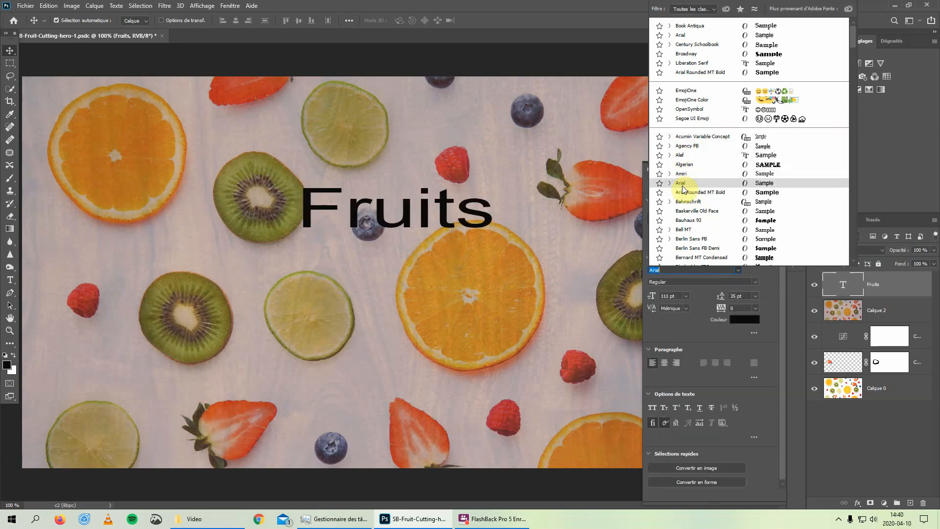
pyautogui.click(681, 211)
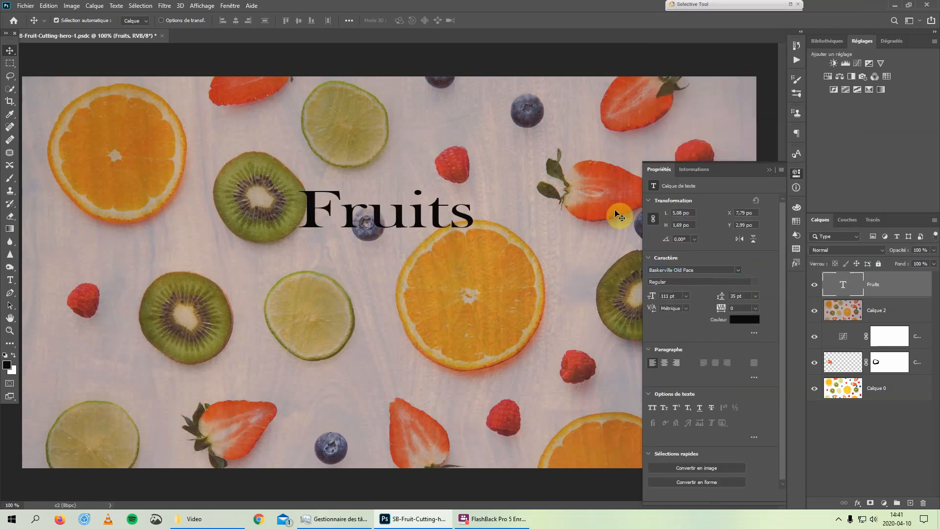
pyautogui.click(711, 270)
pyautogui.click(740, 271)
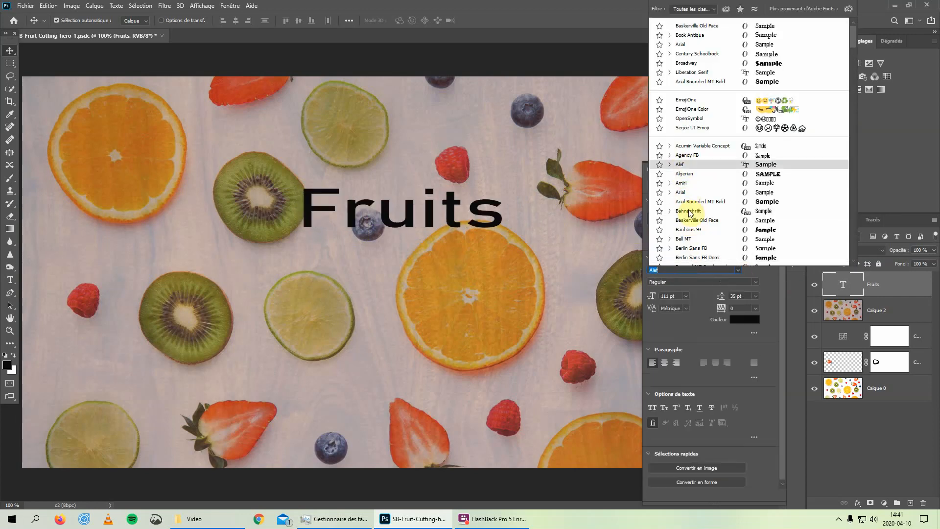
pyautogui.scroll(-1, 692, 214)
pyautogui.scroll(-6, 691, 214)
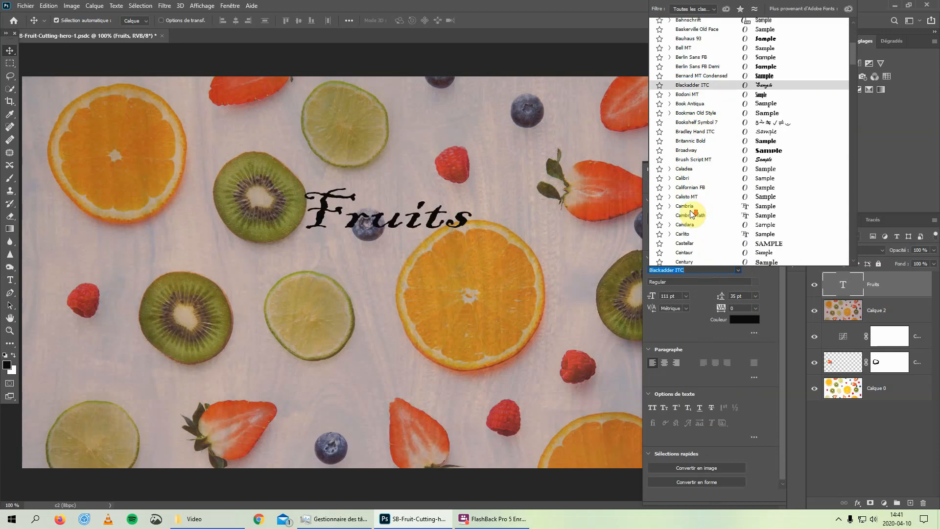
pyautogui.scroll(-4, 692, 213)
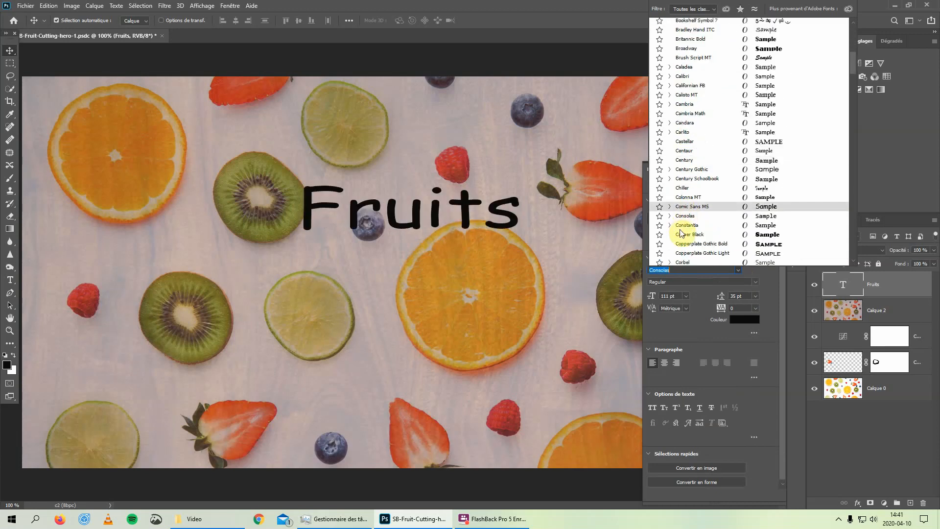
pyautogui.scroll(5, 678, 152)
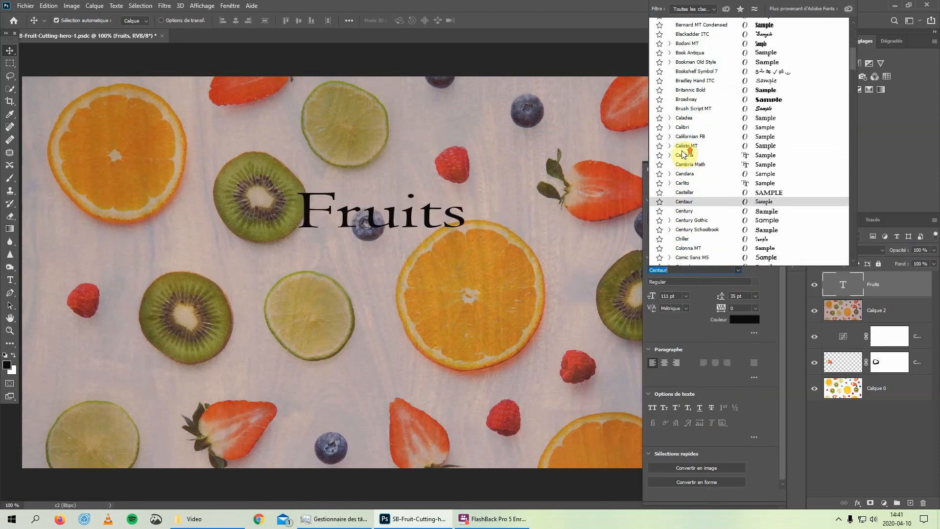
pyautogui.scroll(6, 675, 152)
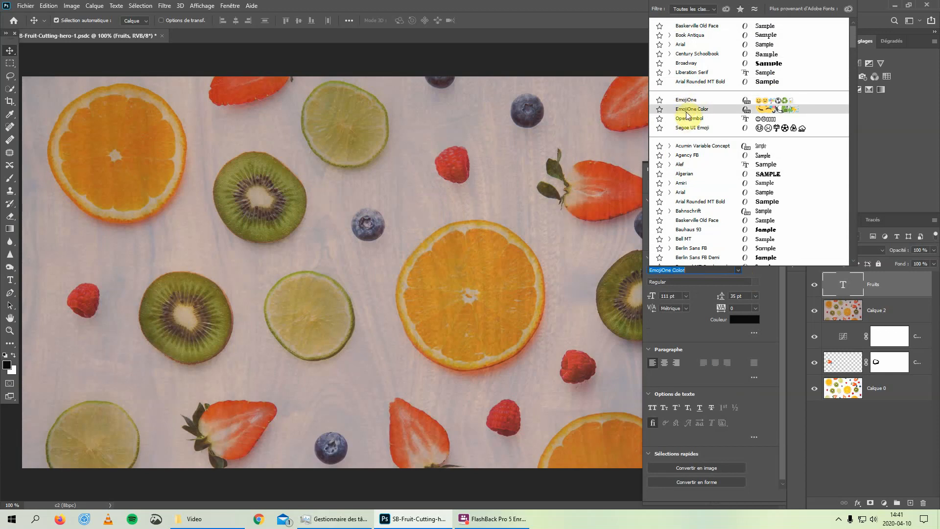
pyautogui.click(682, 194)
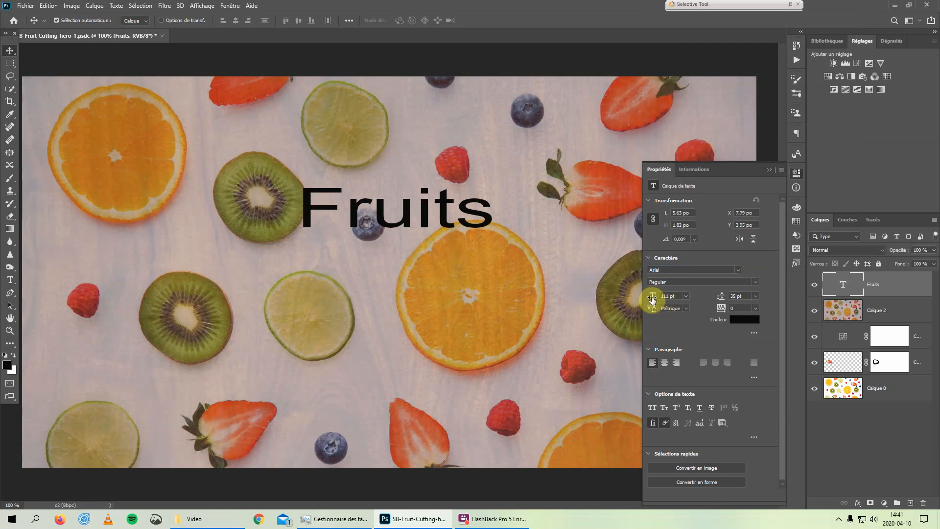
# Step: Set the font size of the Fruits text to 110 pt
pyautogui.click(686, 295)
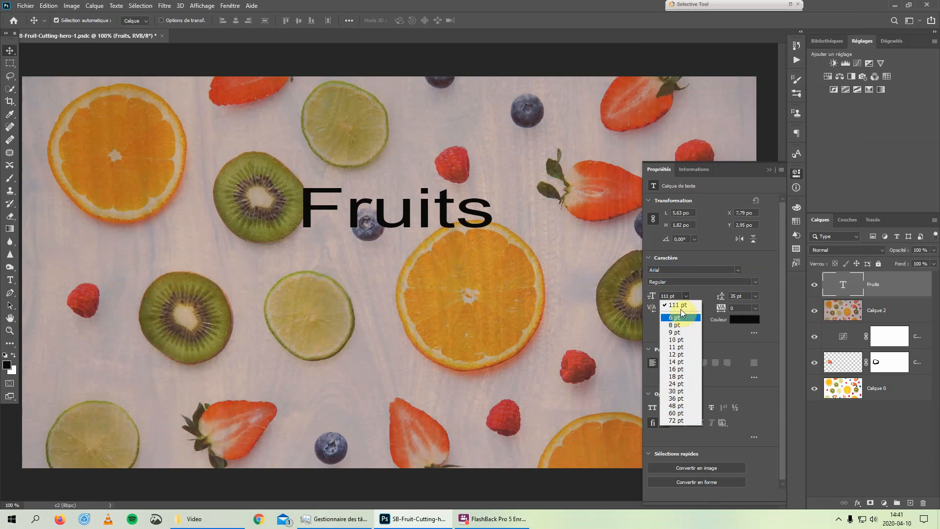
pyautogui.click(685, 295)
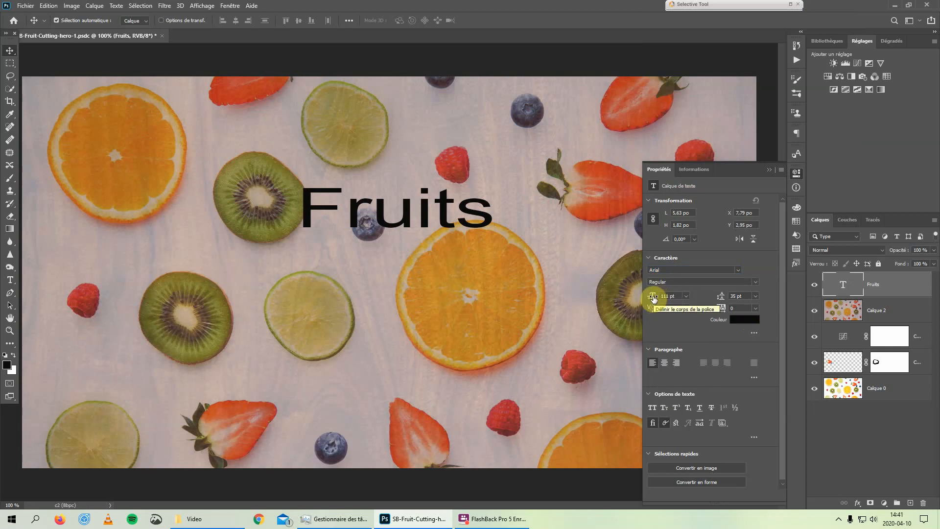
pyautogui.moveTo(653, 299)
pyautogui.mouseDown()
pyautogui.moveTo(630, 296)
pyautogui.moveTo(708, 293)
pyautogui.moveTo(653, 299)
pyautogui.mouseUp()
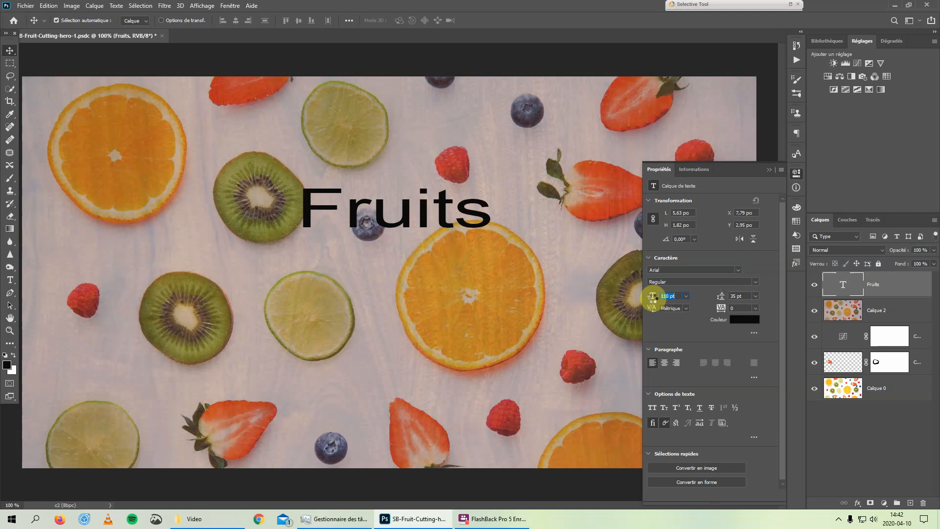
pyautogui.moveTo(654, 298); pyautogui.dragTo(652, 301)
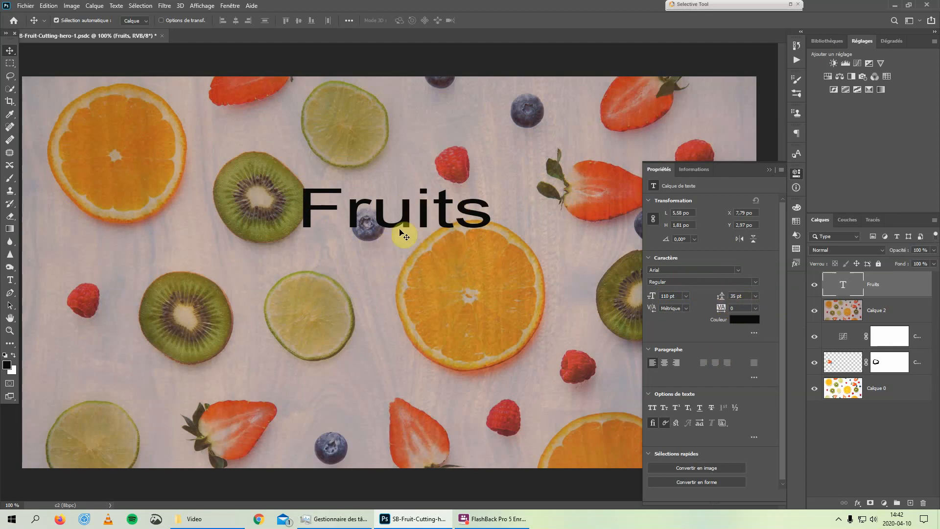
# Step: Change the colour of the Fruits text to blue (402eed), after previewing orange shades
pyautogui.click(741, 319)
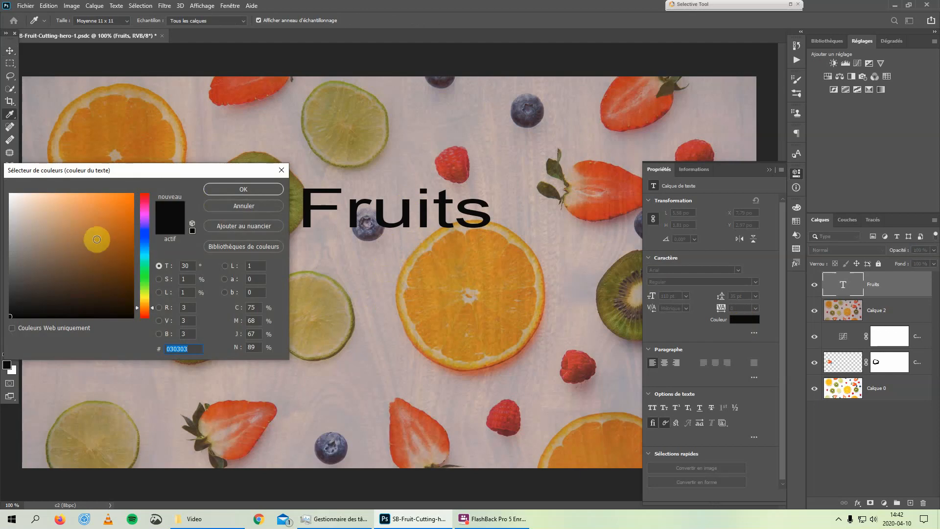
pyautogui.click(98, 239)
pyautogui.click(98, 210)
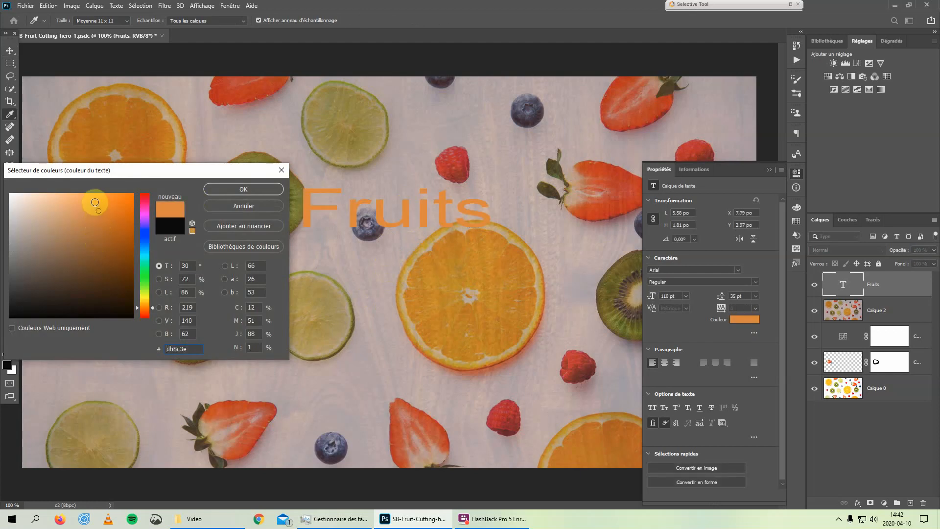
pyautogui.click(109, 201)
pyautogui.click(142, 233)
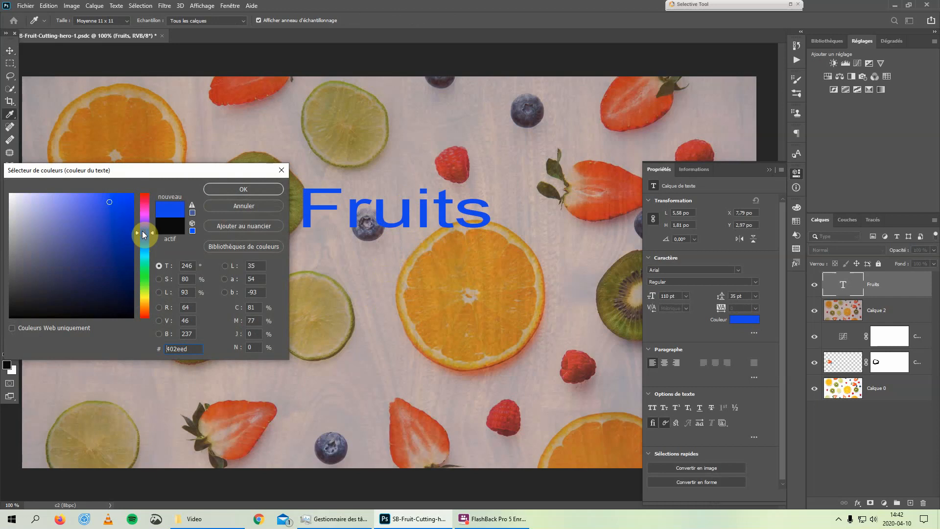
pyautogui.click(255, 188)
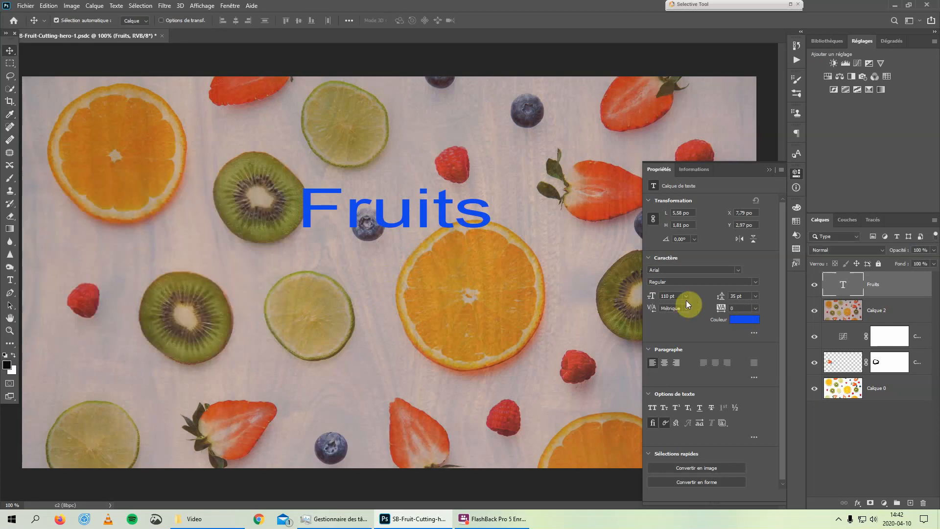
# Step: Try centre alignment on the Fruits text and restore left alignment
pyautogui.click(665, 363)
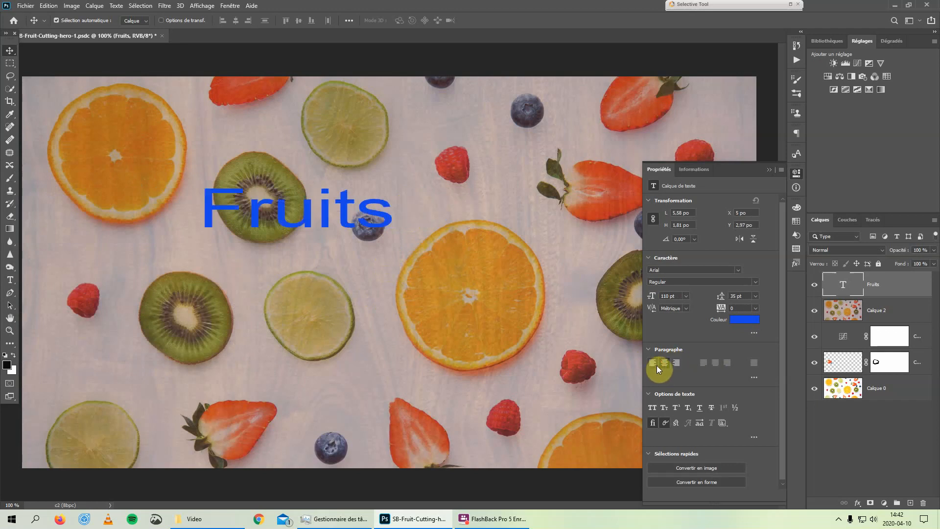
pyautogui.click(657, 365)
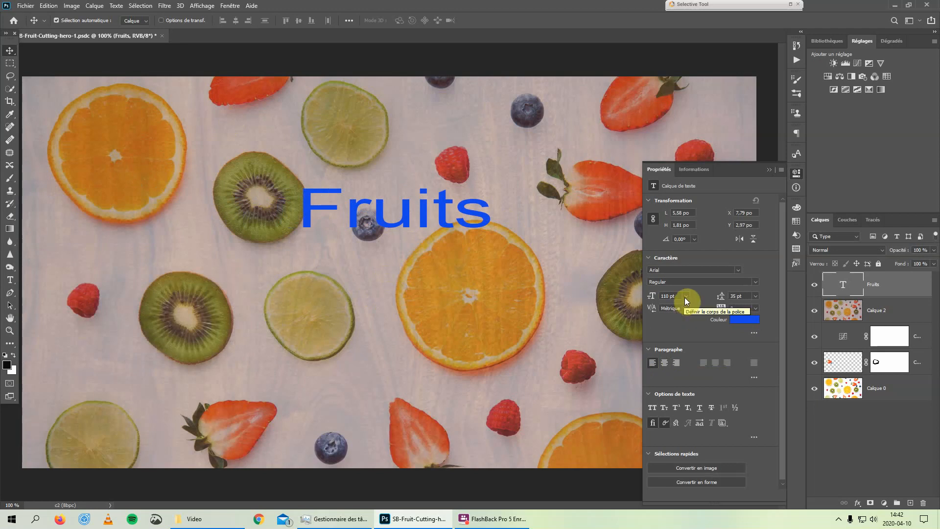
# Step: Demonstrate hiding and reopening the Fruits text layer's properties, leaving them collapsed at the end
pyautogui.click(769, 170)
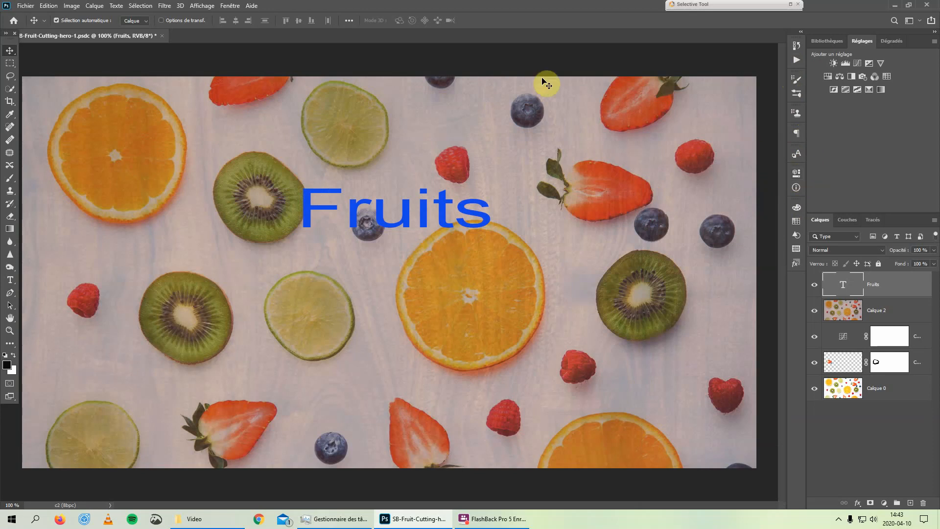
pyautogui.click(234, 6)
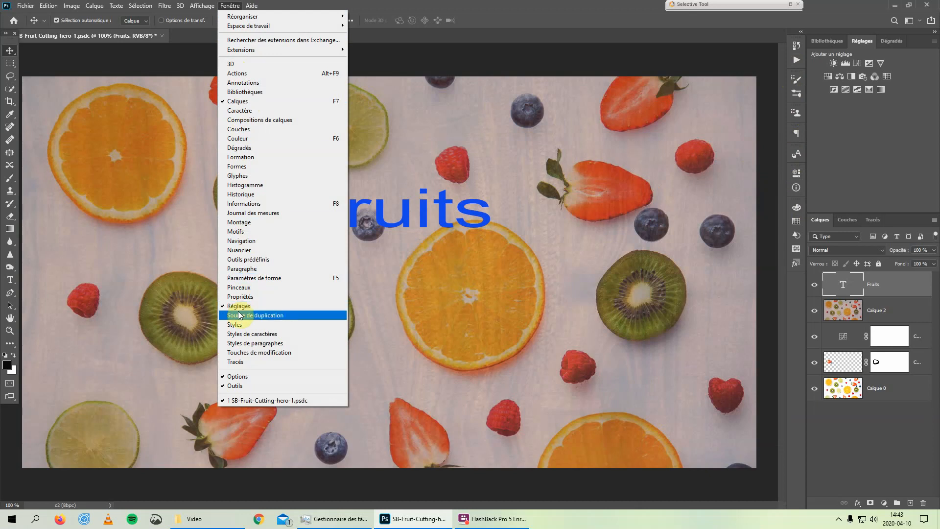
pyautogui.click(246, 297)
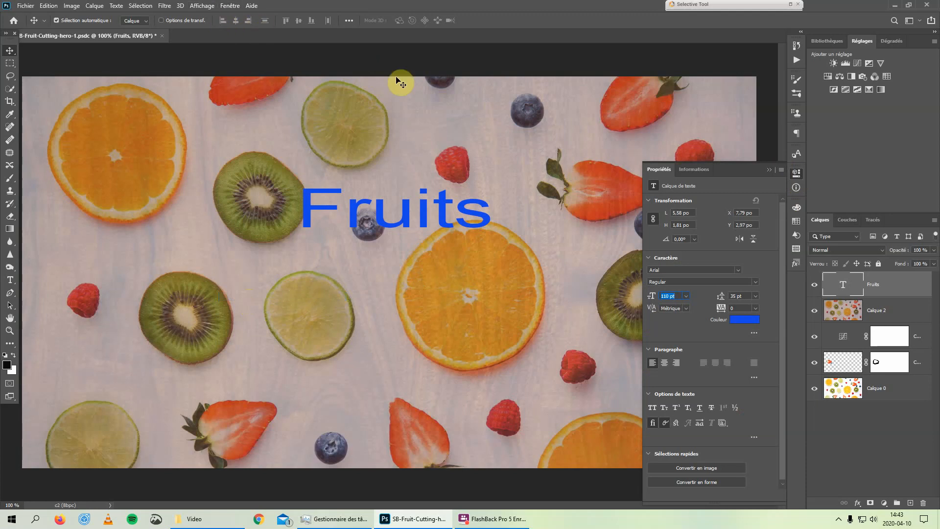
pyautogui.click(771, 171)
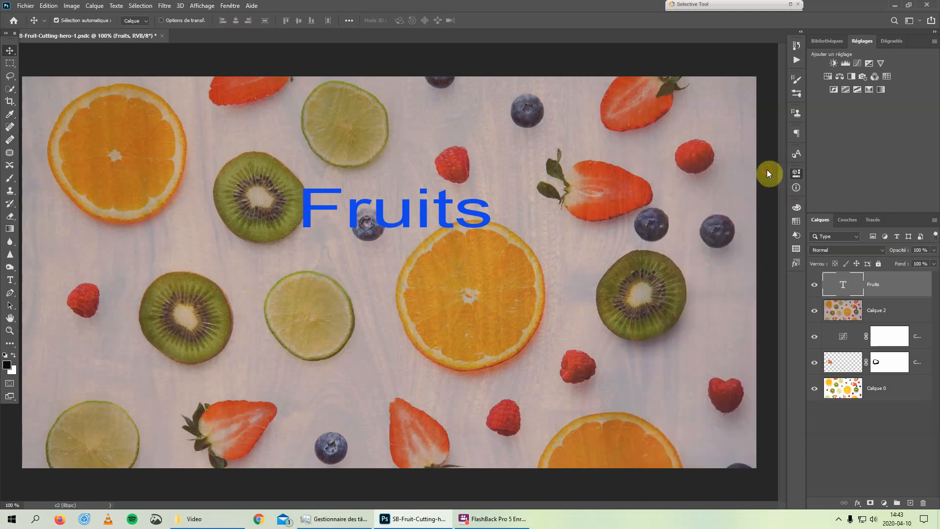
pyautogui.click(796, 173)
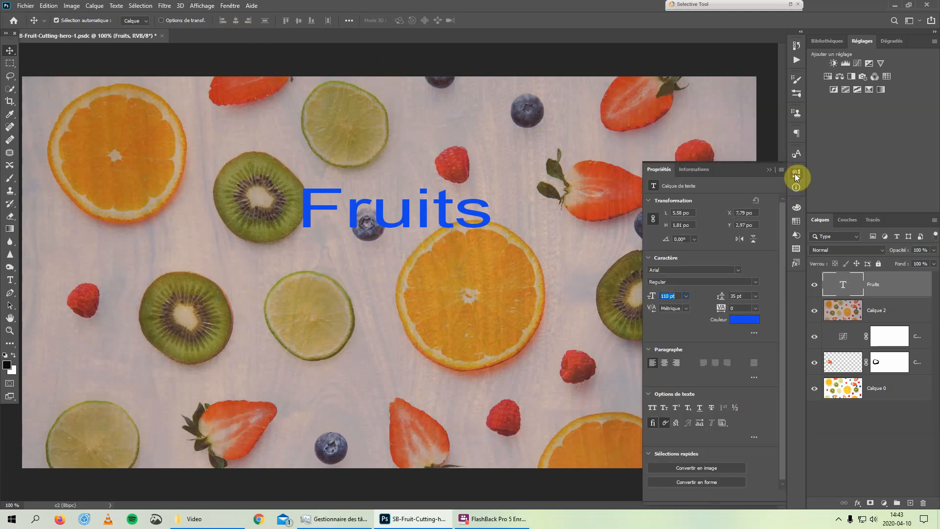
pyautogui.click(768, 170)
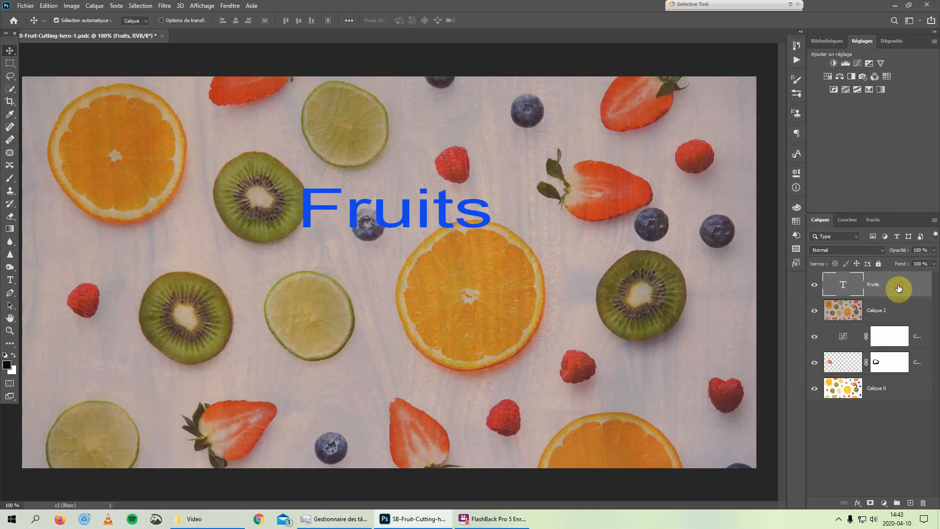
# Step: Add a layer mask to the Fruits text layer
pyautogui.click(871, 504)
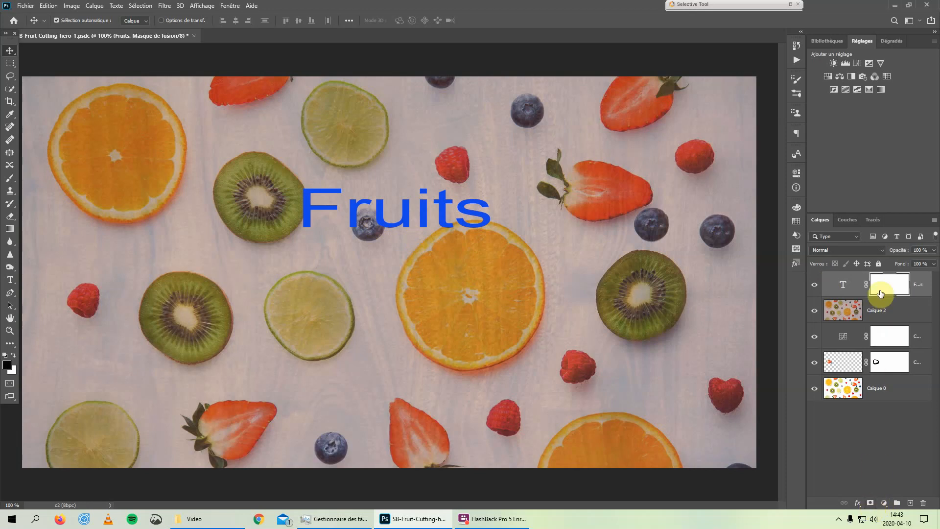
# Step: Try to set the foreground colour to red (f90e0e) while the Fruits layer mask is active
pyautogui.click(7, 364)
pyautogui.click(126, 196)
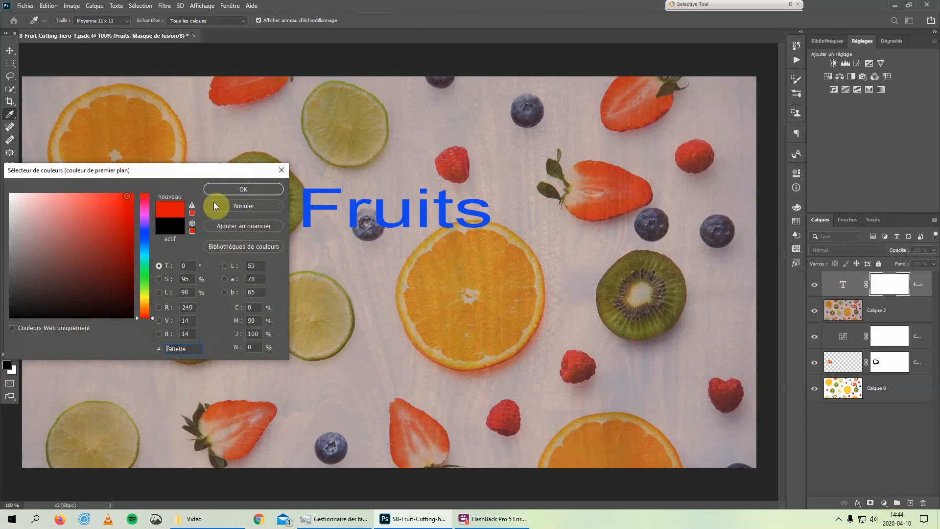
pyautogui.click(246, 187)
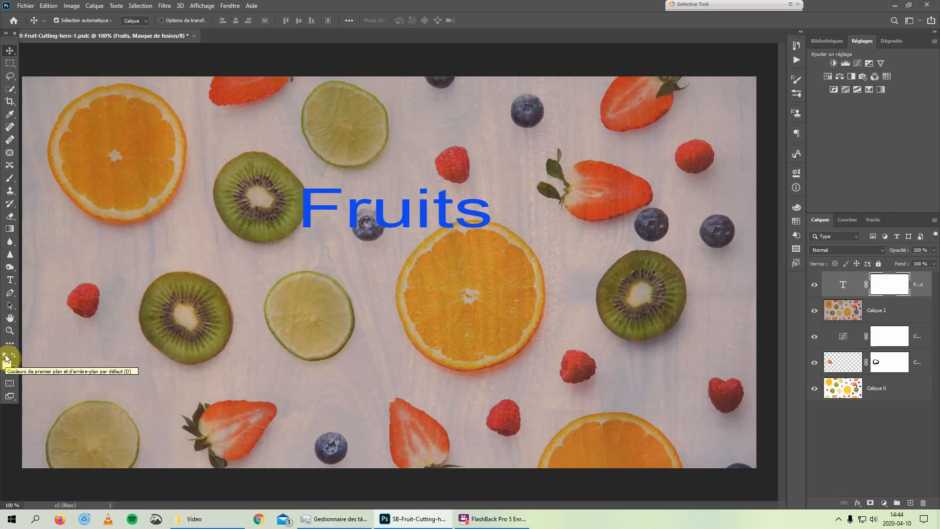
# Step: Reset the foreground and background colours to their defaults and swap them so black is in front
pyautogui.click(6, 357)
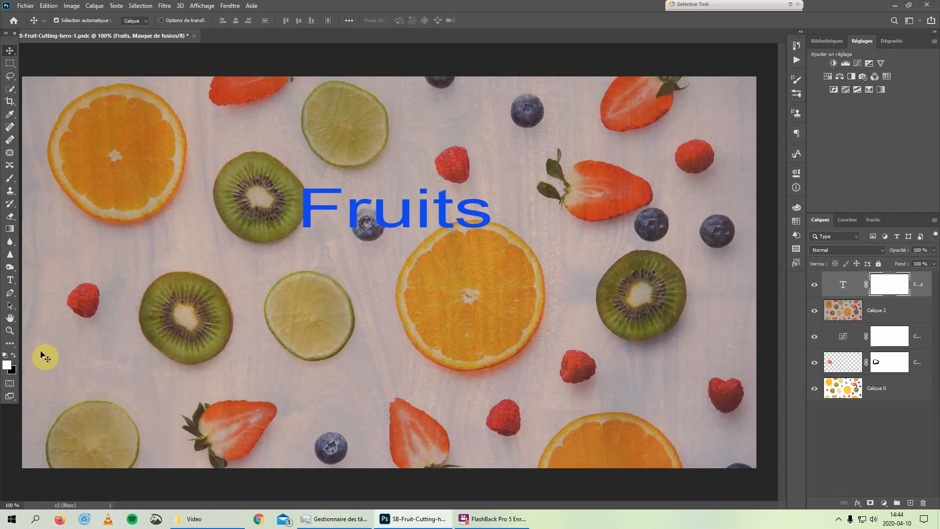
pyautogui.click(13, 359)
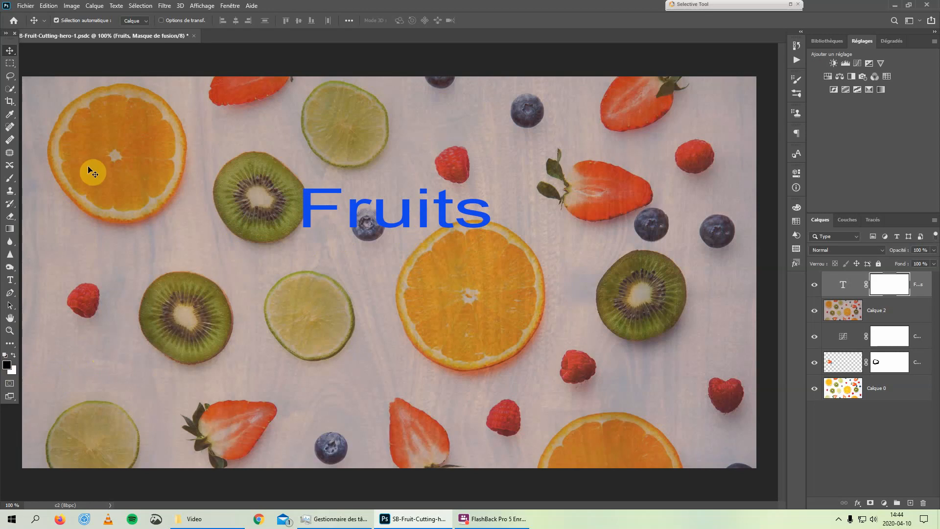
# Step: Activate the Brush tool, try its Eclaircir blending mode, and set the mode back to Normal
pyautogui.click(11, 179)
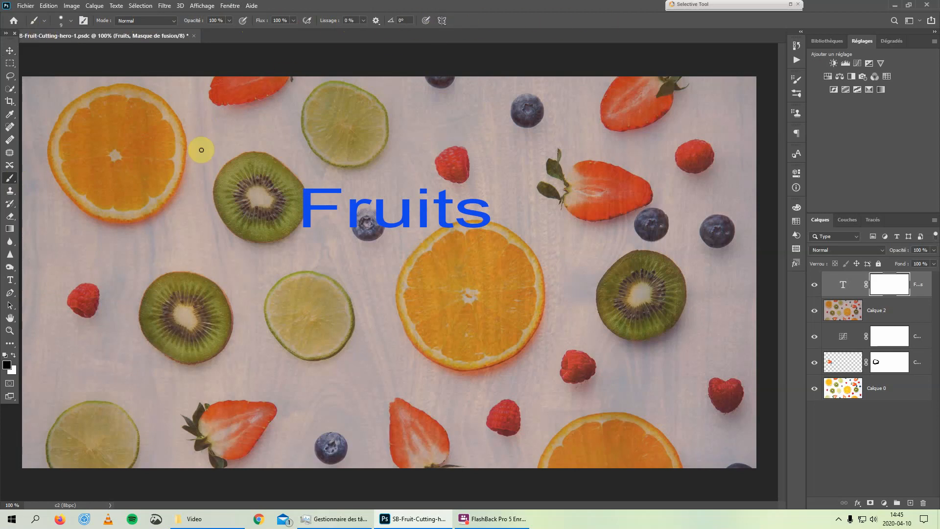
pyautogui.click(175, 22)
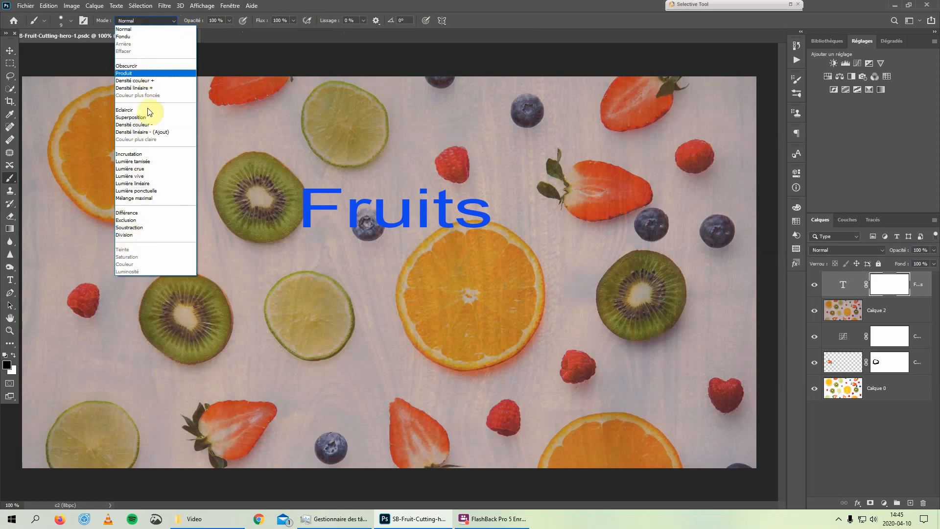
pyautogui.click(136, 110)
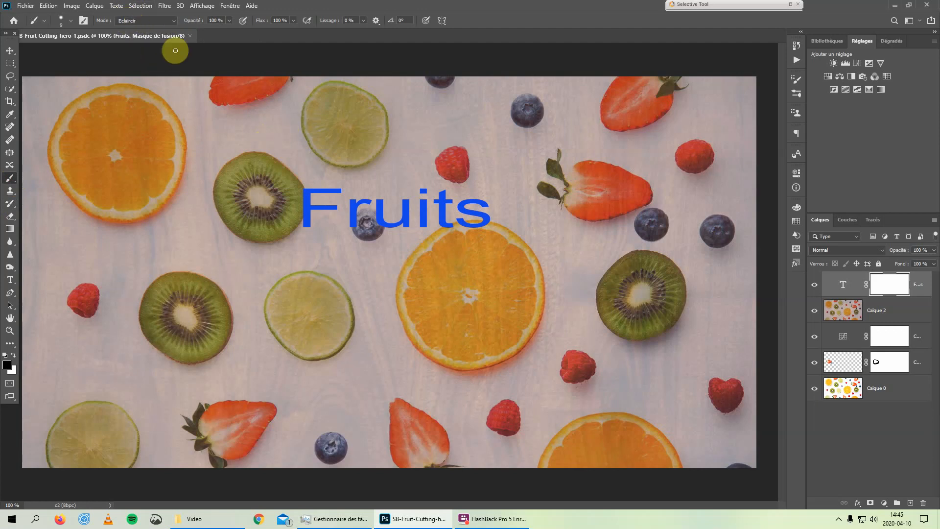
pyautogui.click(172, 21)
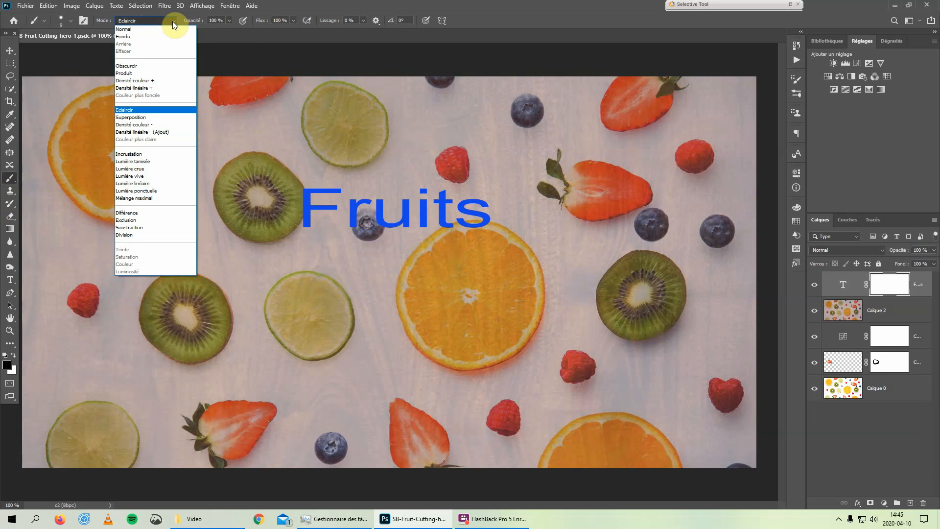
pyautogui.click(155, 30)
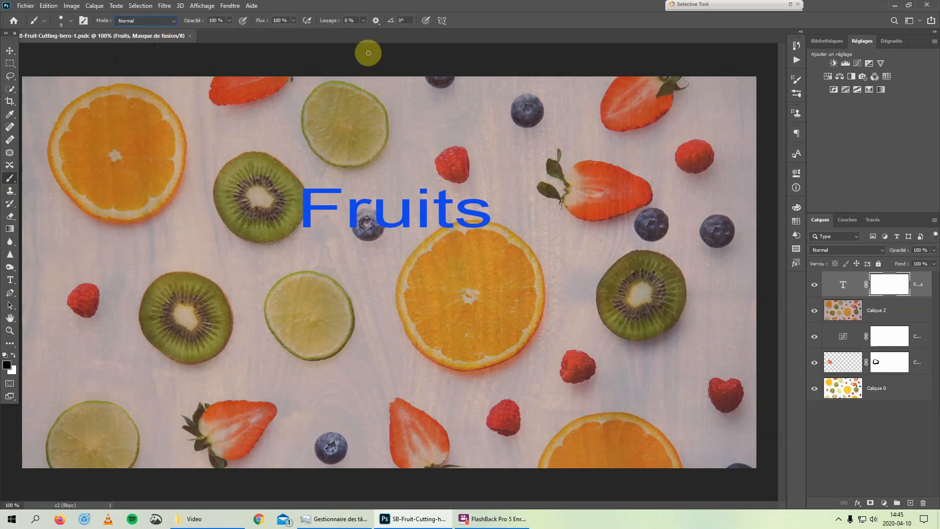
pyautogui.click(471, 53)
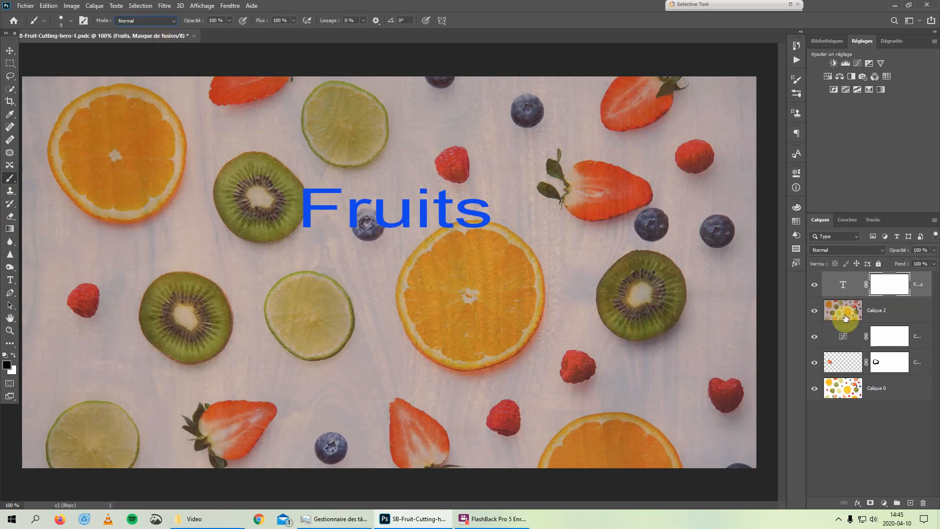
# Step: Enlarge the brush and paint black on the Fruits layer mask where the letters overlap the kiwi and the blueberry
pyautogui.click(892, 287)
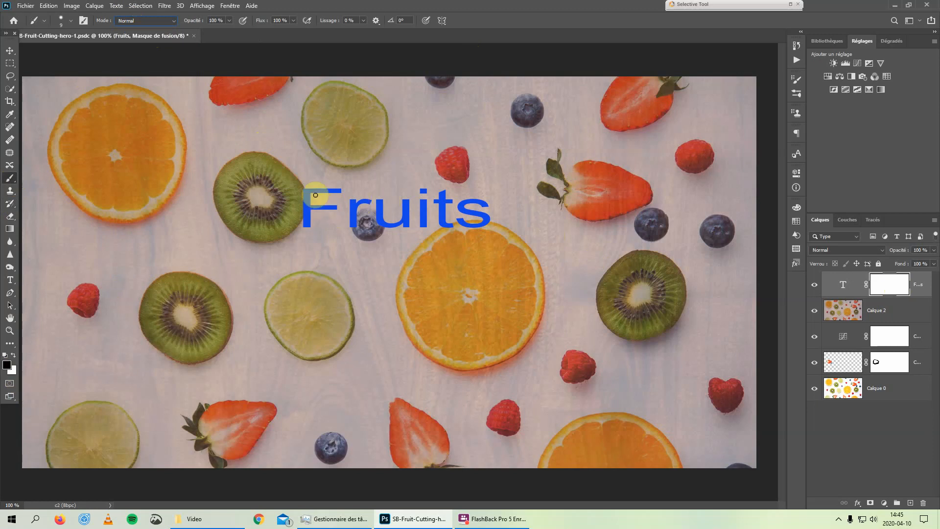
pyautogui.scroll(5, 305, 195)
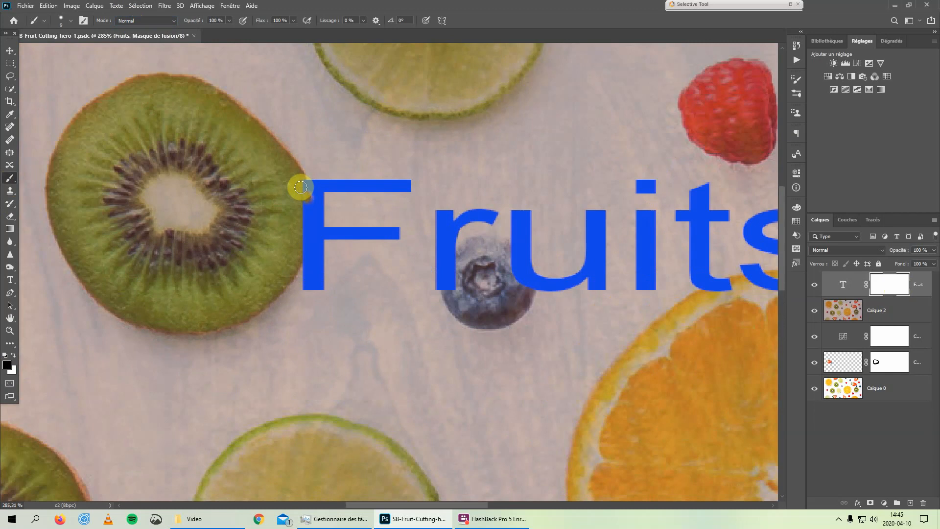
pyautogui.keyDown('alt'); pyautogui.rightClick(300, 186); pyautogui.keyUp('alt')
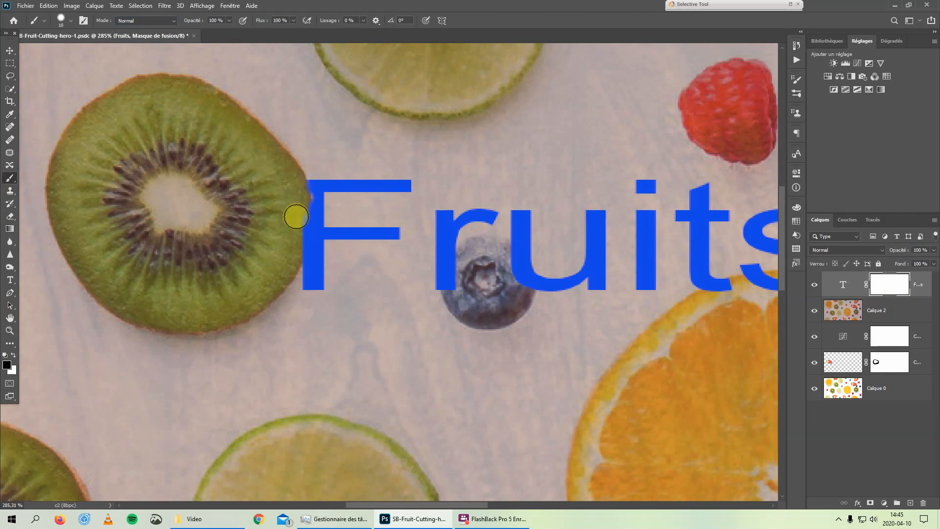
pyautogui.moveTo(296, 216)
pyautogui.mouseDown()
pyautogui.moveTo(285, 256)
pyautogui.moveTo(296, 245)
pyautogui.moveTo(296, 186)
pyautogui.moveTo(294, 250)
pyautogui.moveTo(296, 239)
pyautogui.mouseUp()
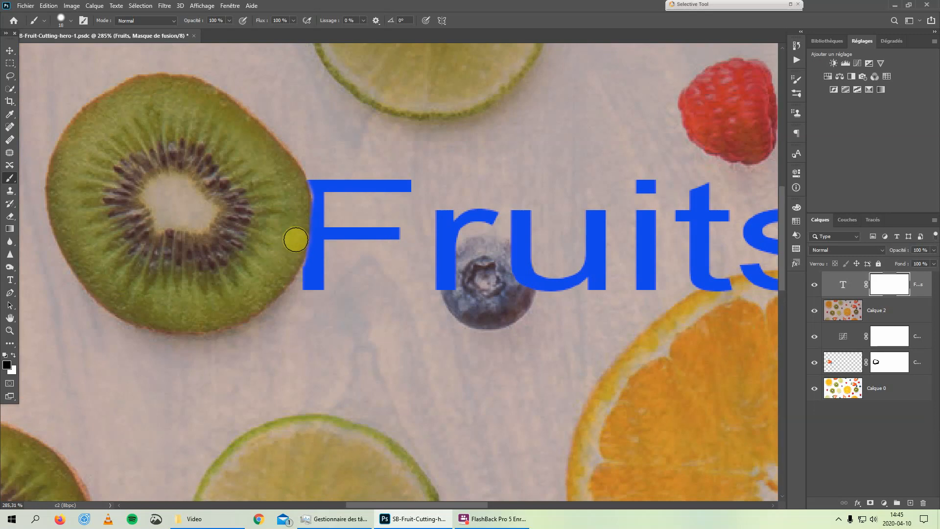
pyautogui.moveTo(466, 237)
pyautogui.mouseDown()
pyautogui.moveTo(470, 260)
pyautogui.moveTo(455, 276)
pyautogui.moveTo(458, 296)
pyautogui.moveTo(503, 245)
pyautogui.moveTo(524, 273)
pyautogui.moveTo(510, 295)
pyautogui.mouseUp()
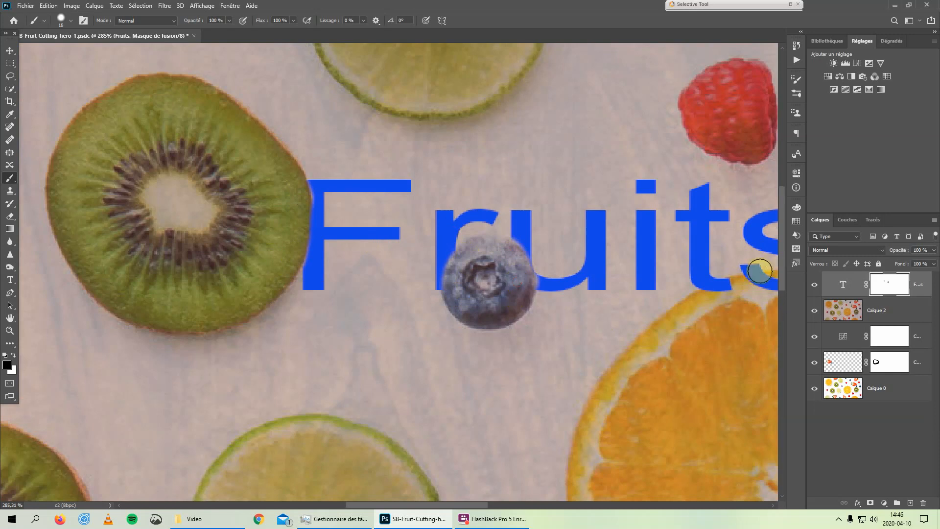
# Step: Paint black on the Fruits layer mask where the final letters overlap the large orange slice
pyautogui.moveTo(759, 271)
pyautogui.mouseDown()
pyautogui.moveTo(702, 300)
pyautogui.moveTo(684, 322)
pyautogui.mouseUp()
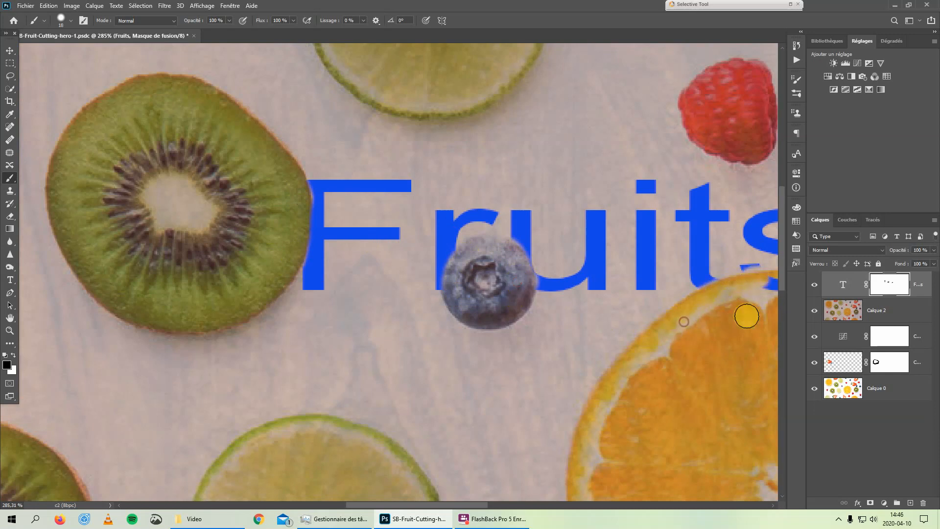
pyautogui.press('space')
pyautogui.moveTo(745, 306)
pyautogui.mouseDown()
pyautogui.moveTo(591, 298)
pyautogui.moveTo(649, 275)
pyautogui.moveTo(676, 277)
pyautogui.moveTo(595, 278)
pyautogui.mouseUp()
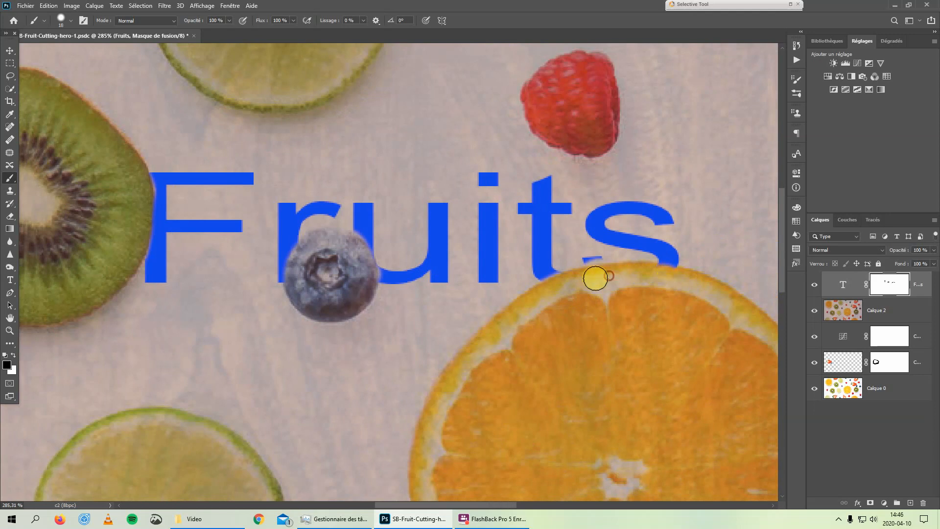
pyautogui.scroll(-4, 398, 339)
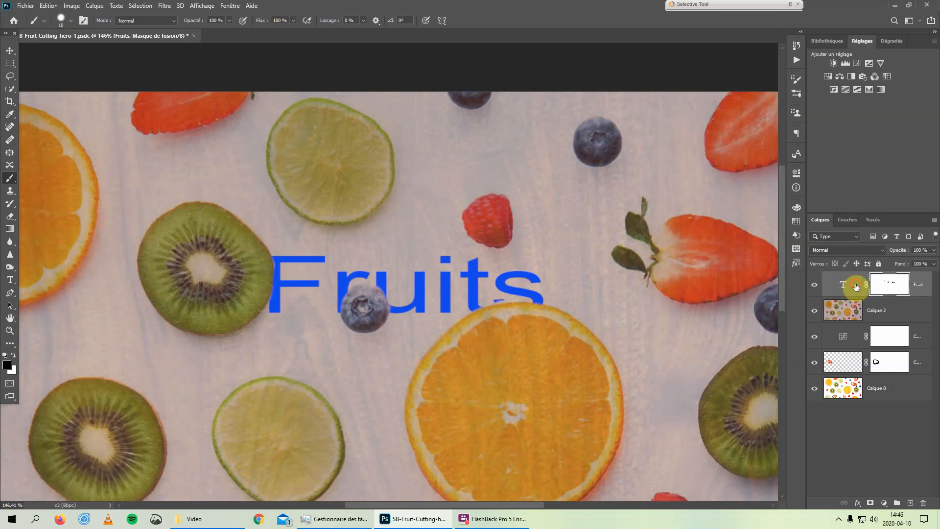
# Step: Copy the raspberry above the text from Calque 2 to a new layer using Quick Selection, and move the copy over the large orange slice's upper-right edge
pyautogui.click(842, 283)
pyautogui.click(842, 318)
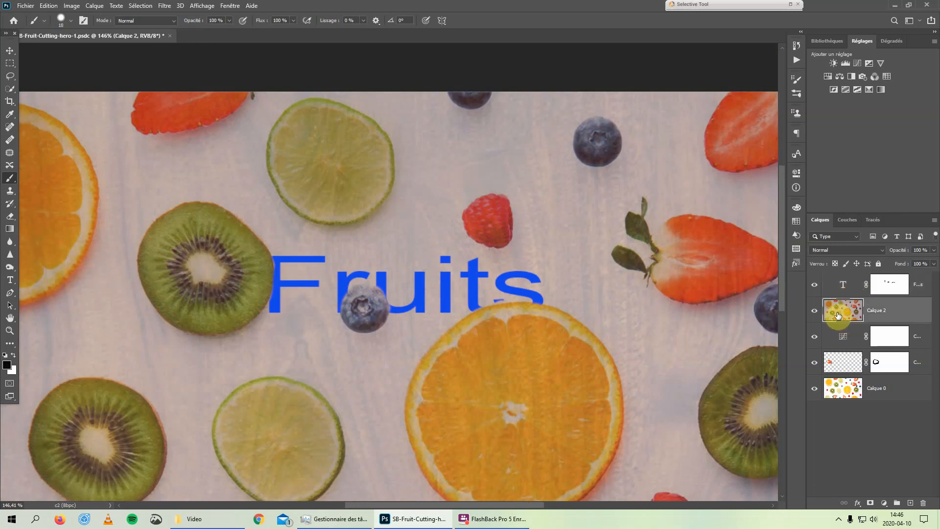
pyautogui.click(10, 88)
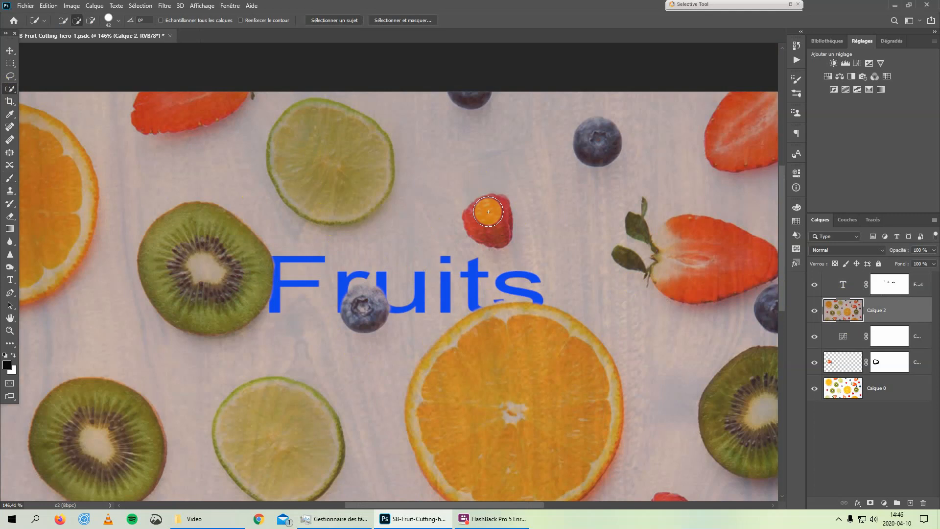
pyautogui.moveTo(488, 211); pyautogui.dragTo(486, 219)
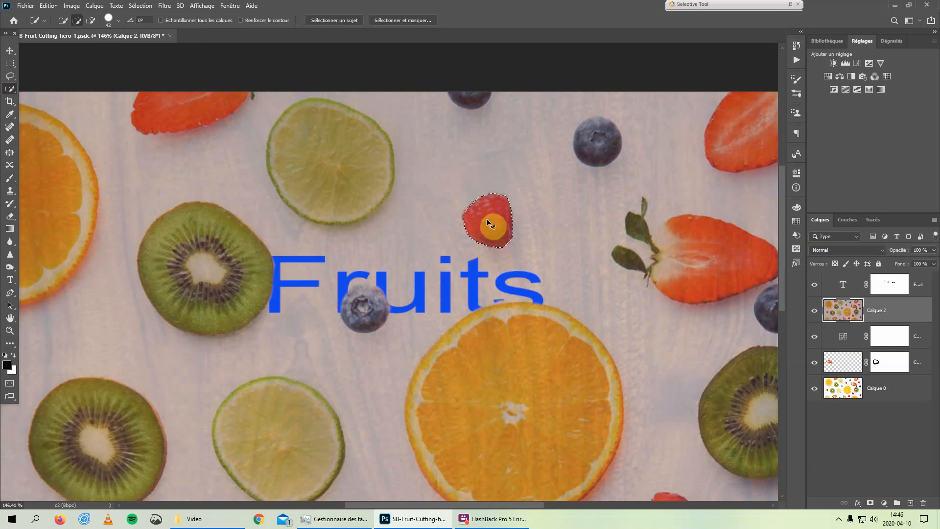
pyautogui.hotkey('ctrl', 'j')
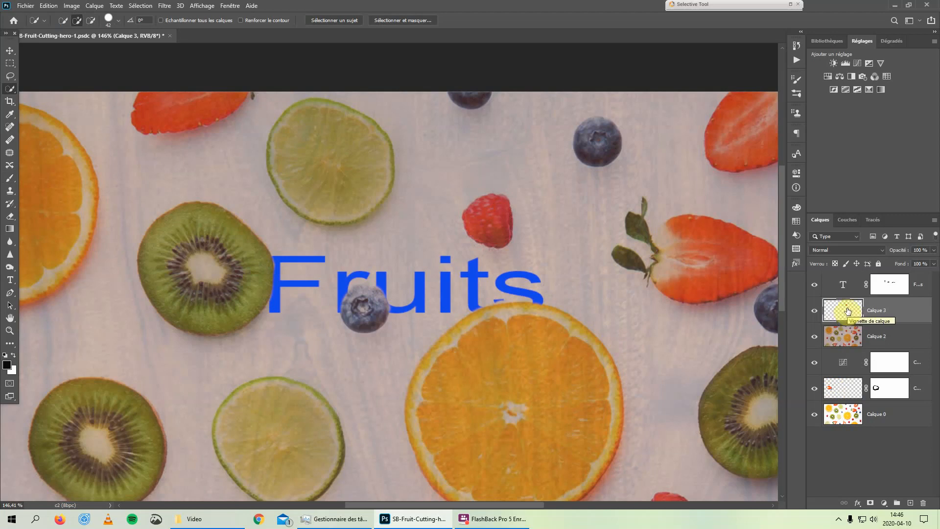
pyautogui.click(10, 52)
pyautogui.moveTo(484, 218); pyautogui.dragTo(573, 314)
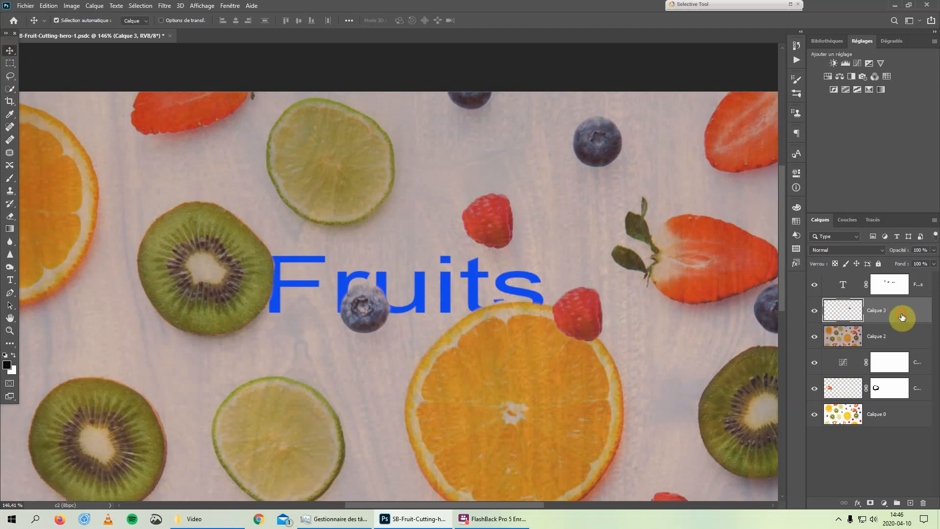
# Step: Add a layer mask to the copied raspberry and paint black where it overlaps the orange slice, finishing with the Fruits mask selected
pyautogui.click(870, 503)
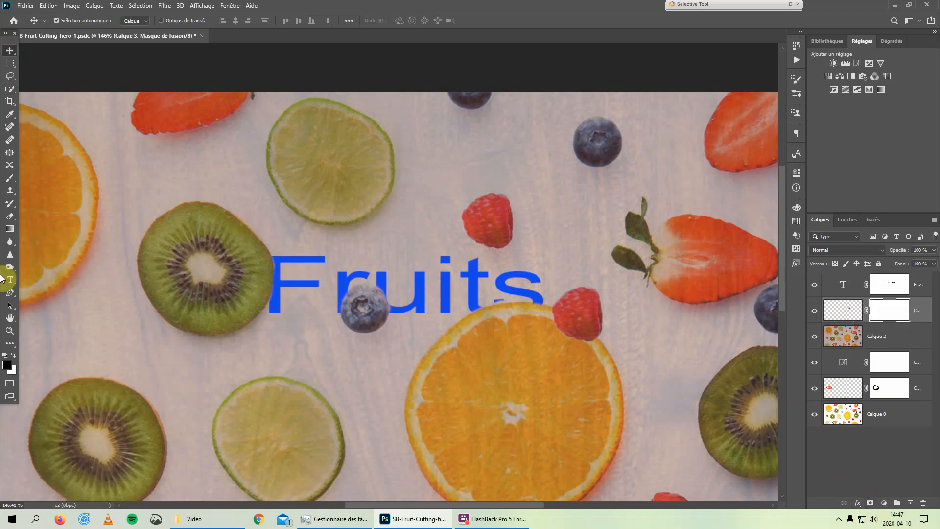
pyautogui.click(10, 177)
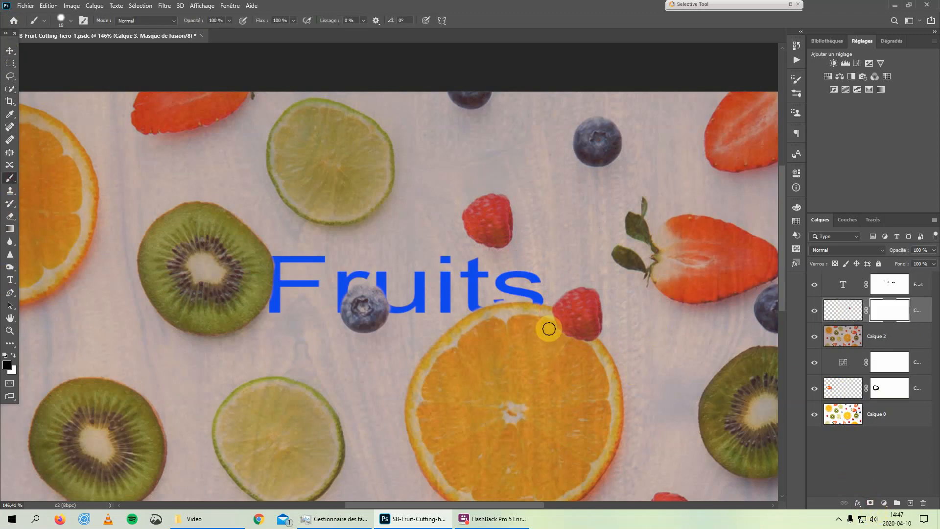
pyautogui.moveTo(548, 329)
pyautogui.mouseDown()
pyautogui.moveTo(546, 312)
pyautogui.moveTo(594, 348)
pyautogui.moveTo(547, 313)
pyautogui.moveTo(570, 340)
pyautogui.moveTo(547, 312)
pyautogui.moveTo(583, 329)
pyautogui.moveTo(590, 336)
pyautogui.moveTo(545, 315)
pyautogui.moveTo(565, 323)
pyautogui.mouseUp()
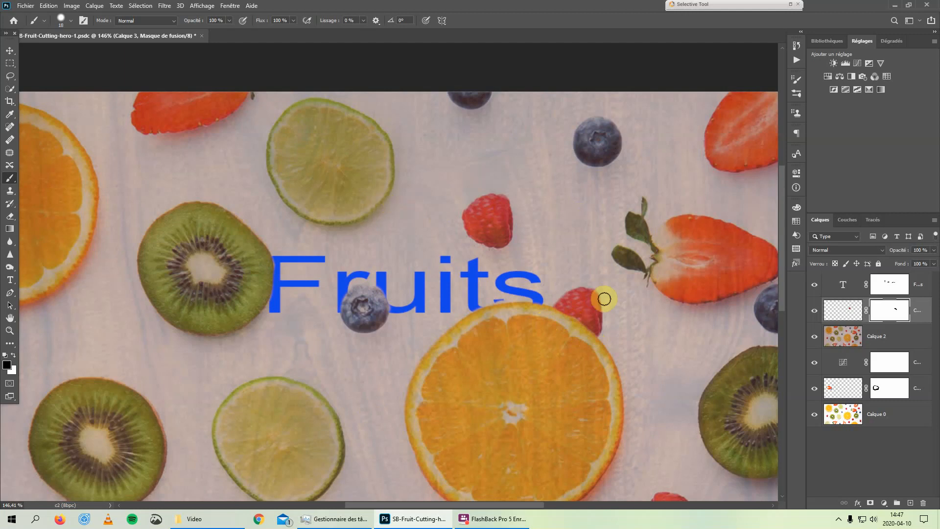
pyautogui.hotkey('ctrl', '1')
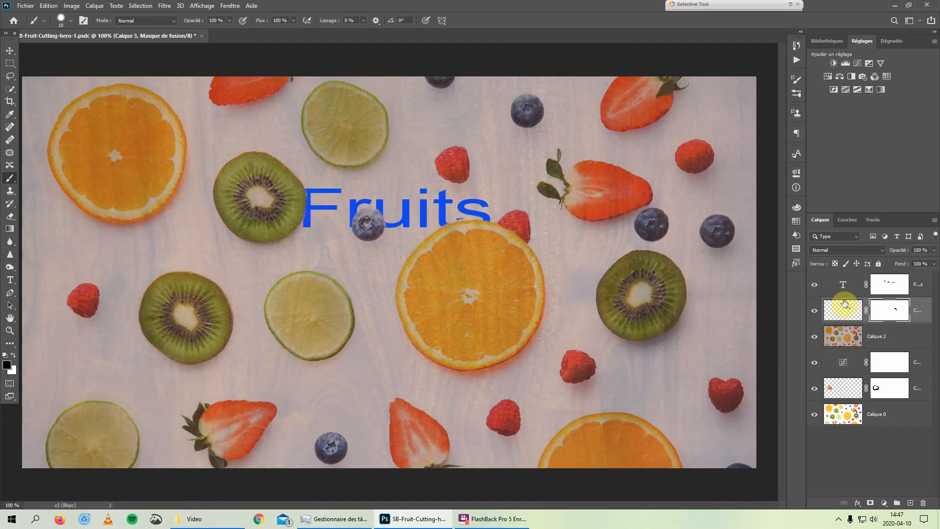
pyautogui.click(891, 290)
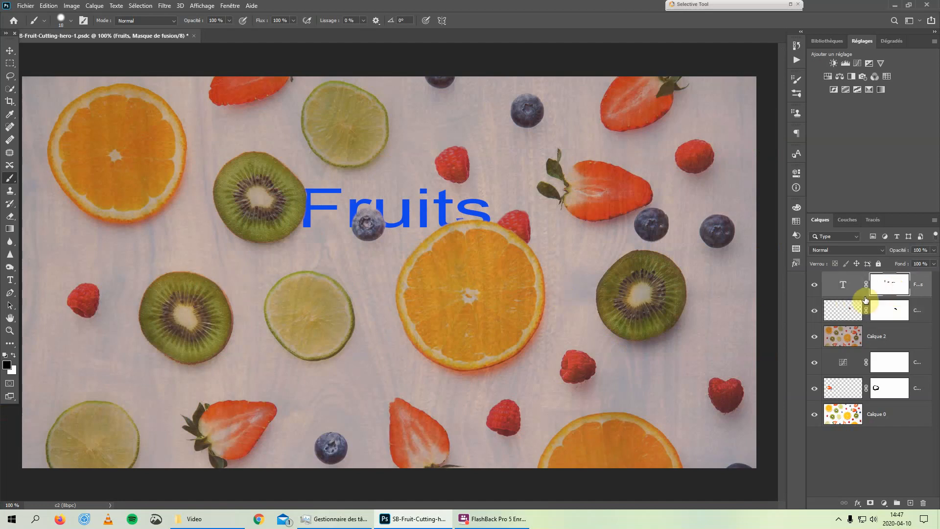